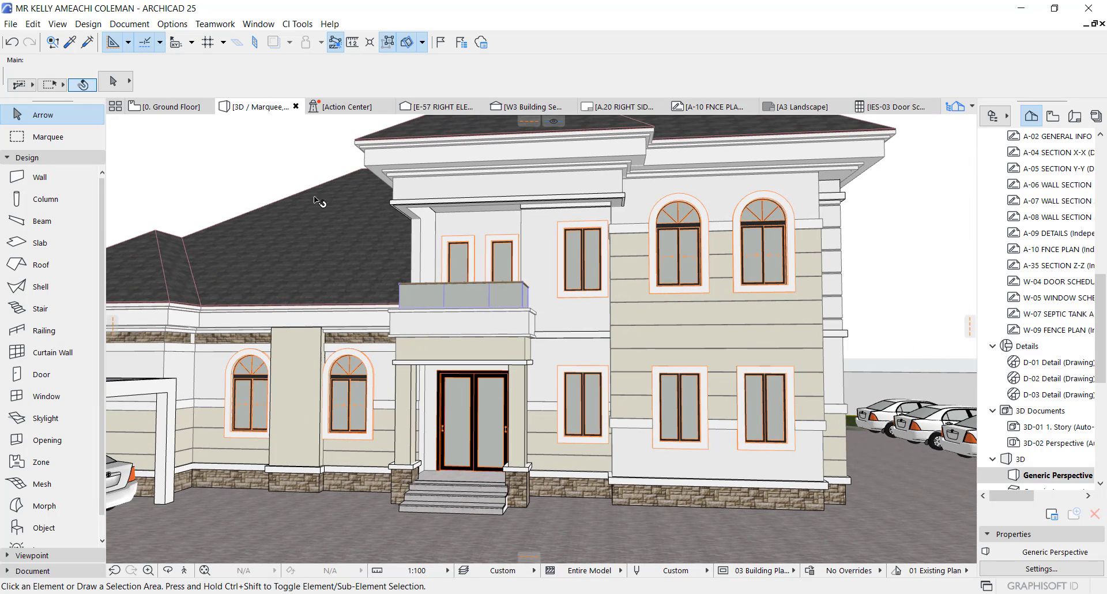
# Step: Create a new complex profile named "fascia conc2" in the Profile Manager
pyautogui.press('n')
pyautogui.keyDown('shift'); pyautogui.moveTo(694, 181); pyautogui.dragTo(565, 199, button='middle'); pyautogui.keyUp('shift')
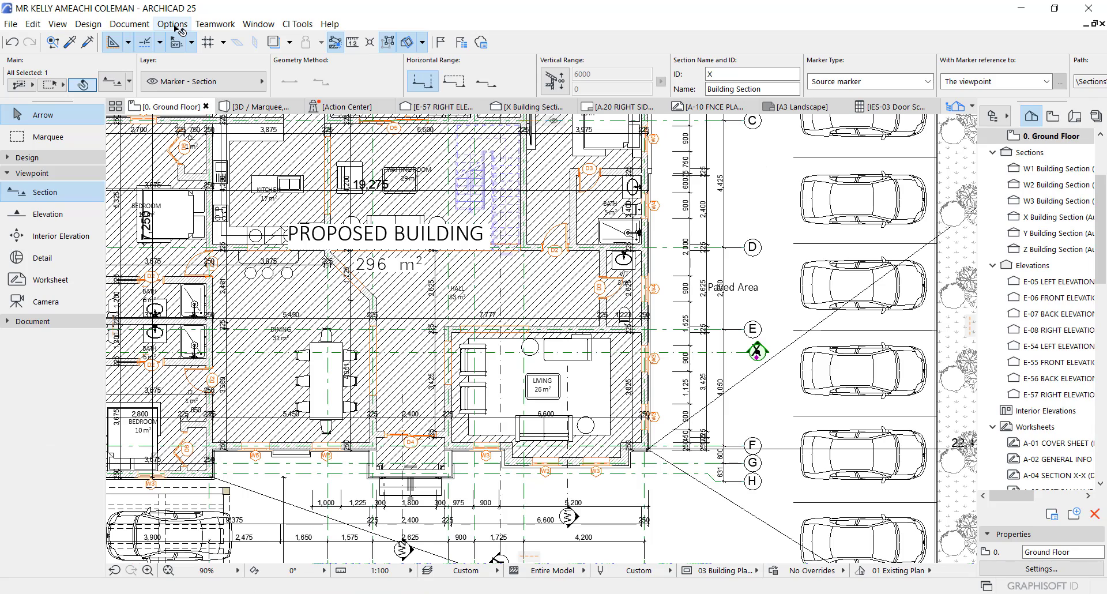
pyautogui.click(175, 26)
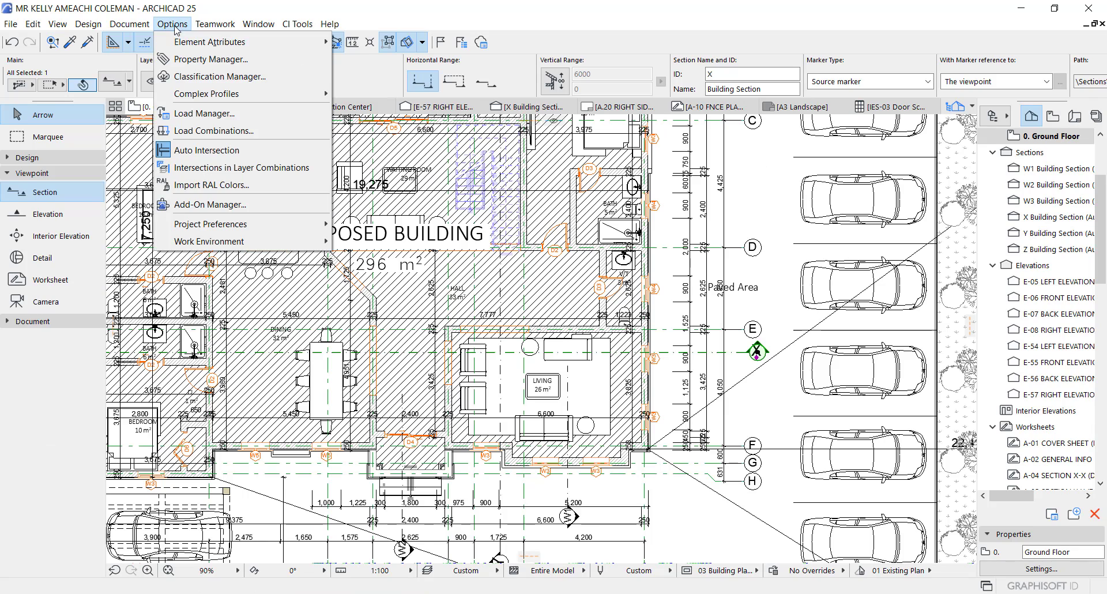
pyautogui.moveTo(295, 98)
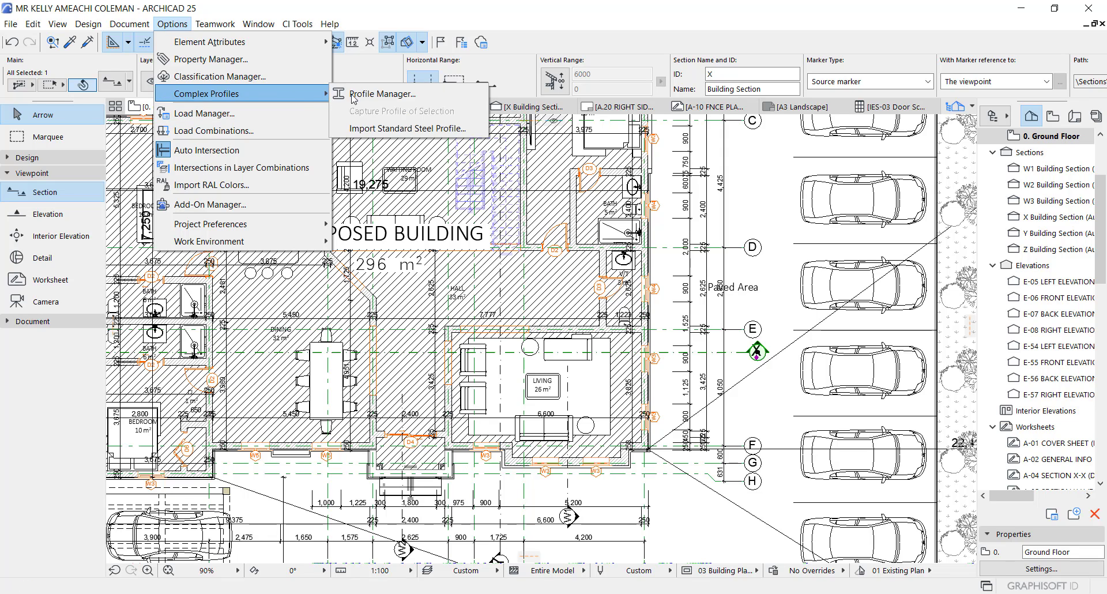
pyautogui.click(378, 94)
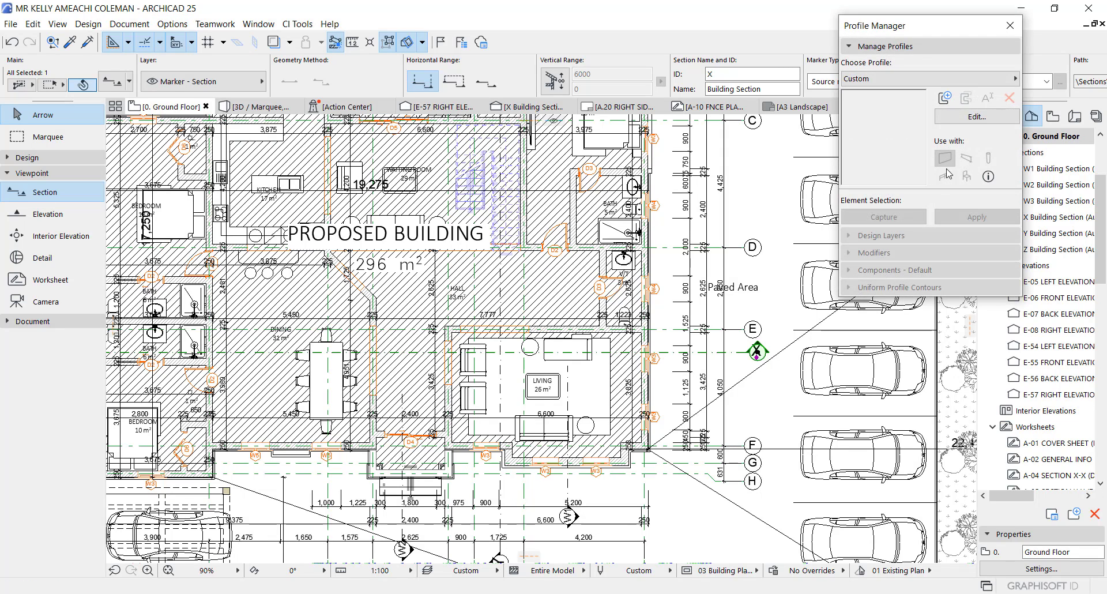
pyautogui.click(945, 100)
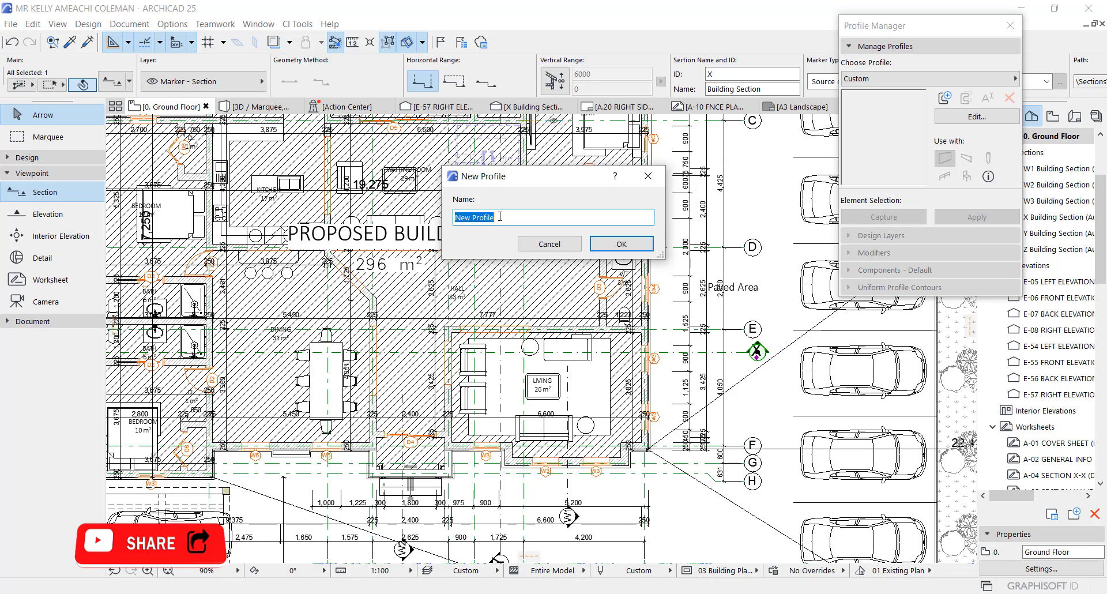
pyautogui.write('fascia conc2')
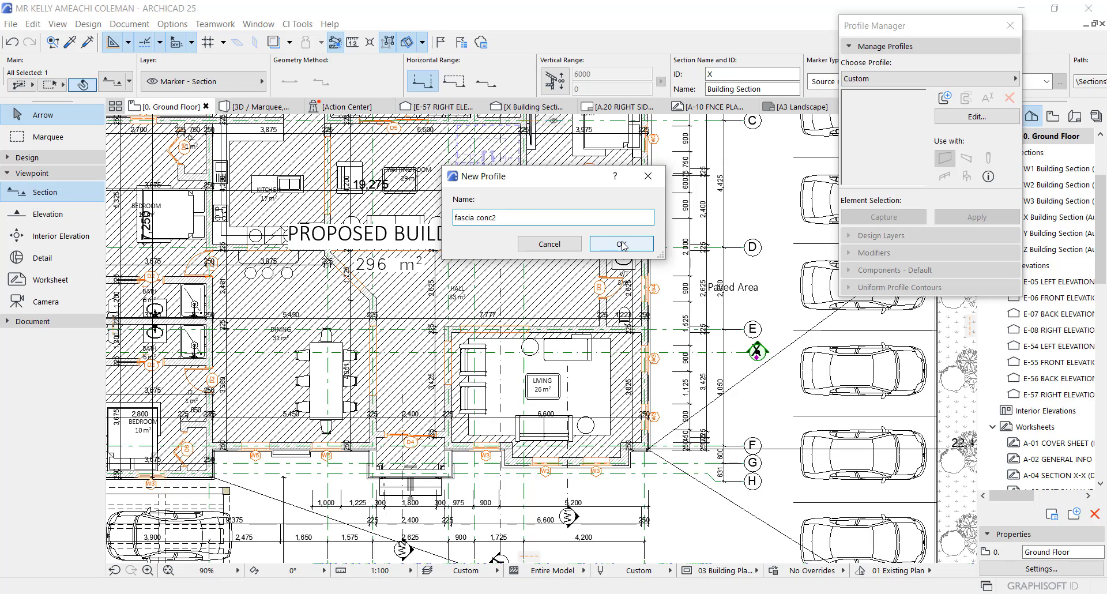
pyautogui.click(609, 243)
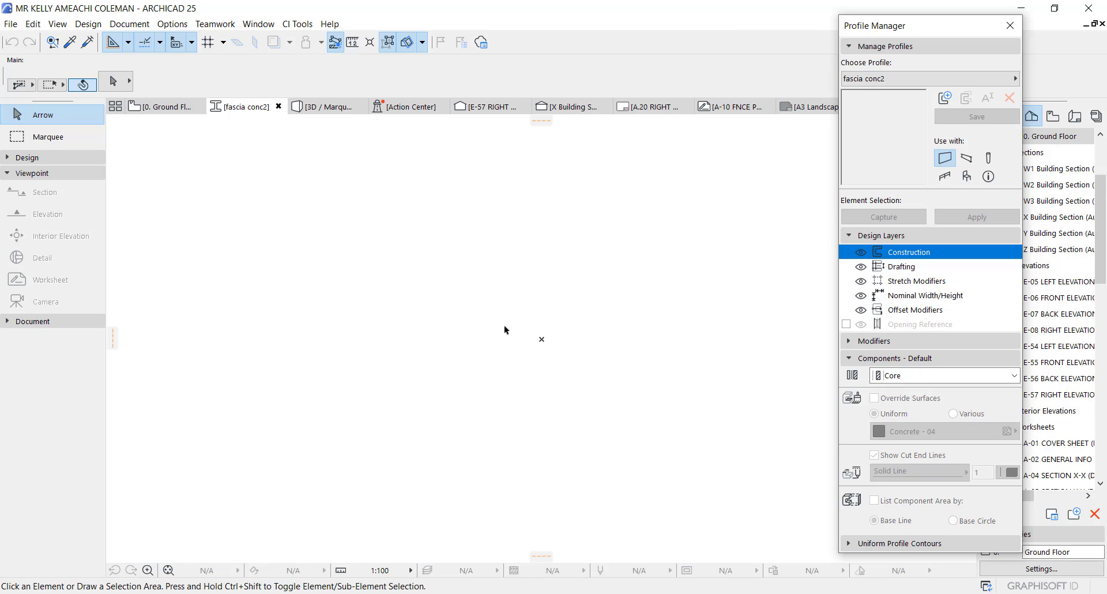
# Step: Draw a square Concrete - Structural fill about 649 by 649 mm in the profile editor
pyautogui.click(27, 321)
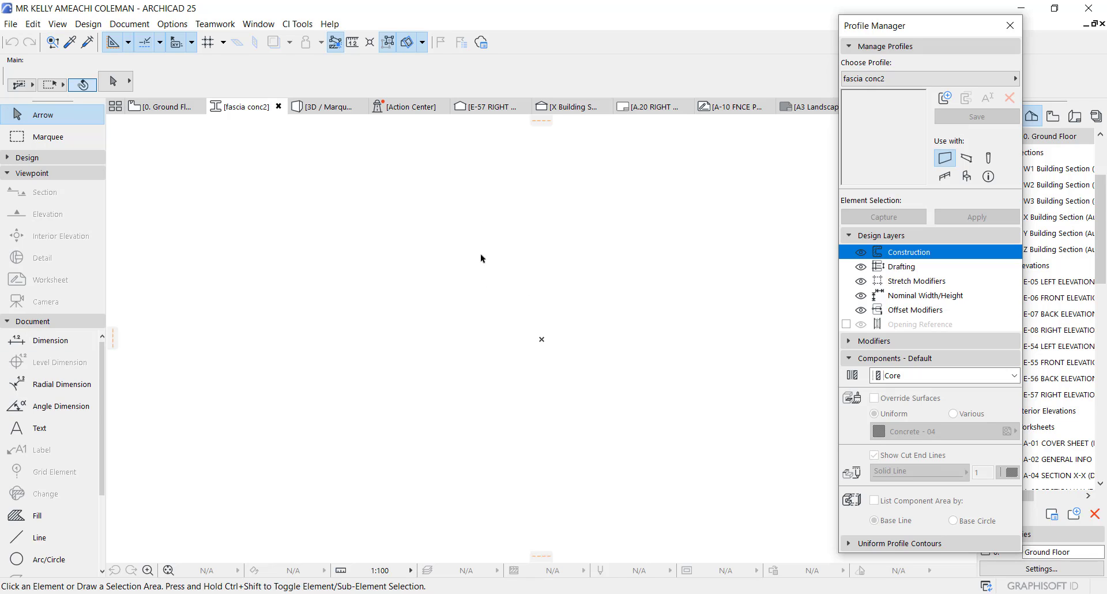
pyautogui.click(45, 521)
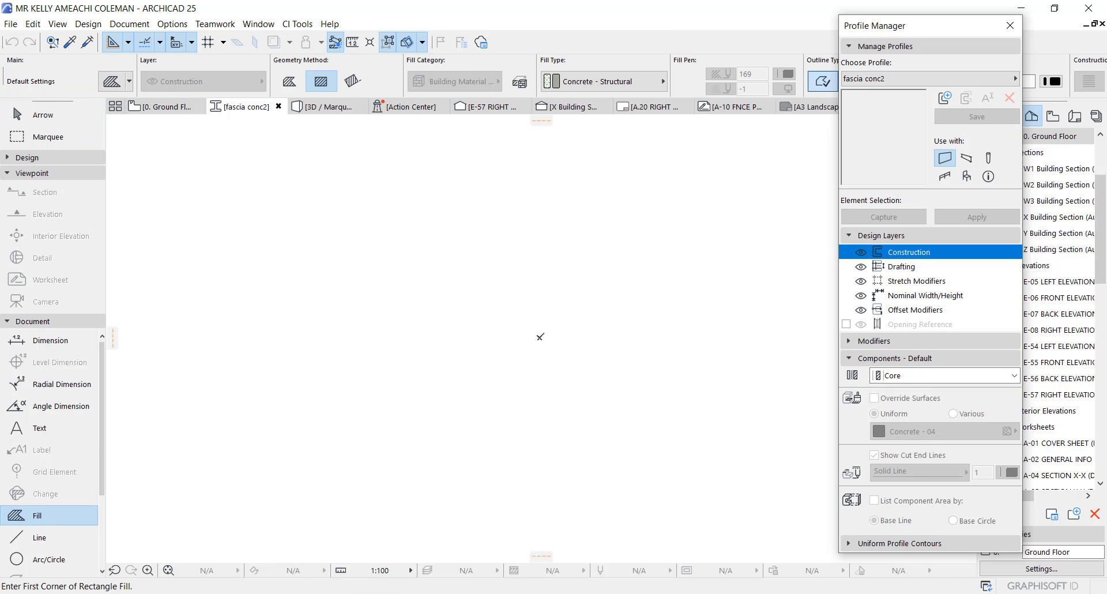
pyautogui.click(433, 426)
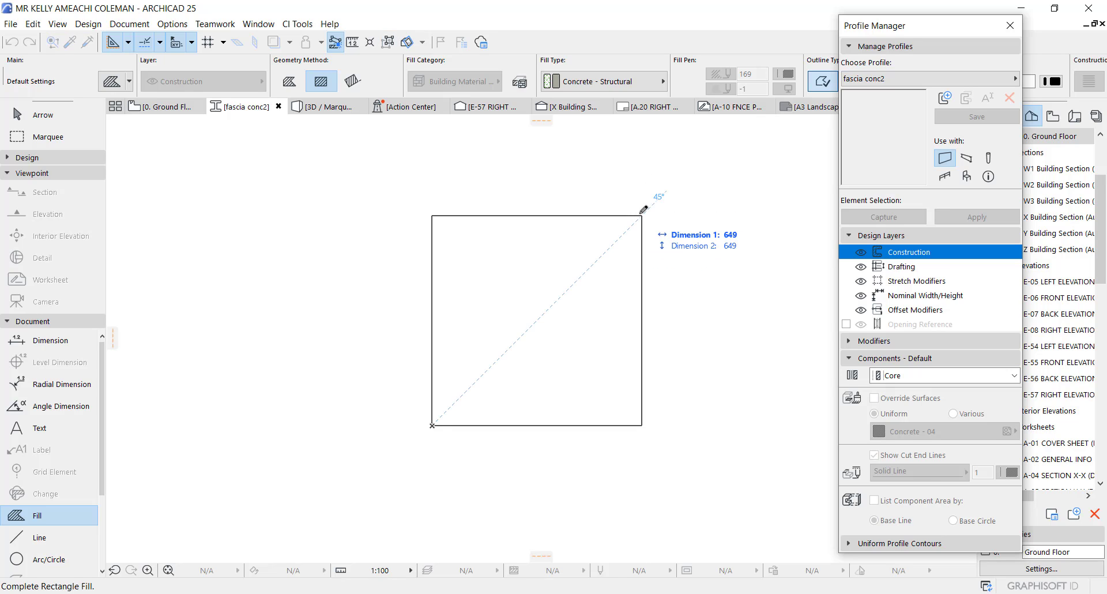
pyautogui.click(641, 216)
# Step: Add a node on the square's top edge and pull the upper-left corner down the left edge to form a diagonal side
pyautogui.click(509, 215)
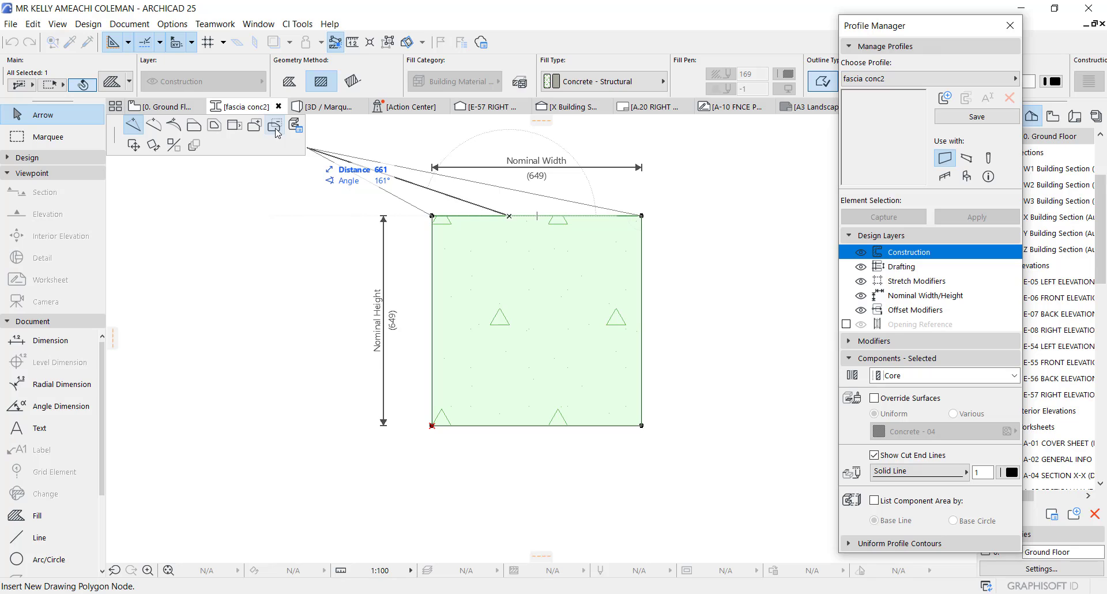
pyautogui.click(565, 216)
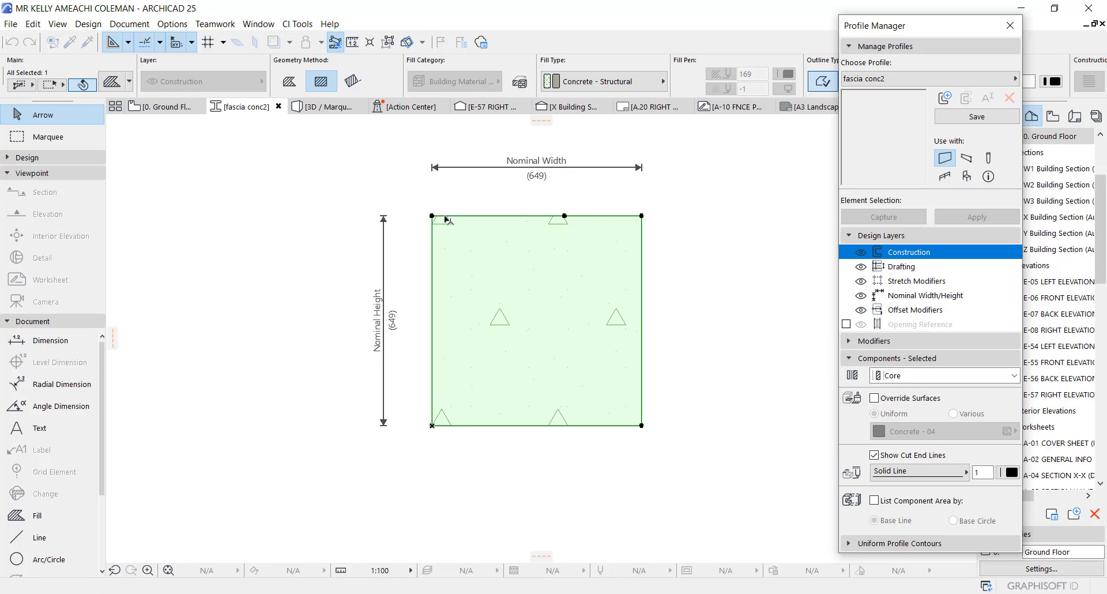
pyautogui.click(433, 216)
pyautogui.click(469, 375)
pyautogui.click(433, 350)
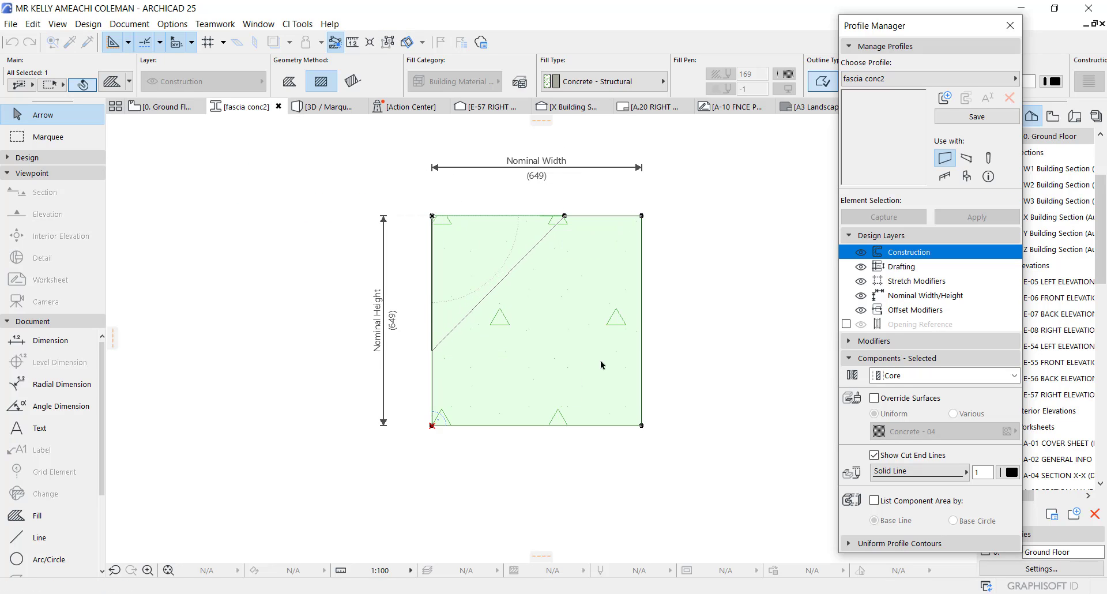
# Step: Add a node near the top of the fill's right edge and another near the left end of its bottom edge
pyautogui.click(642, 263)
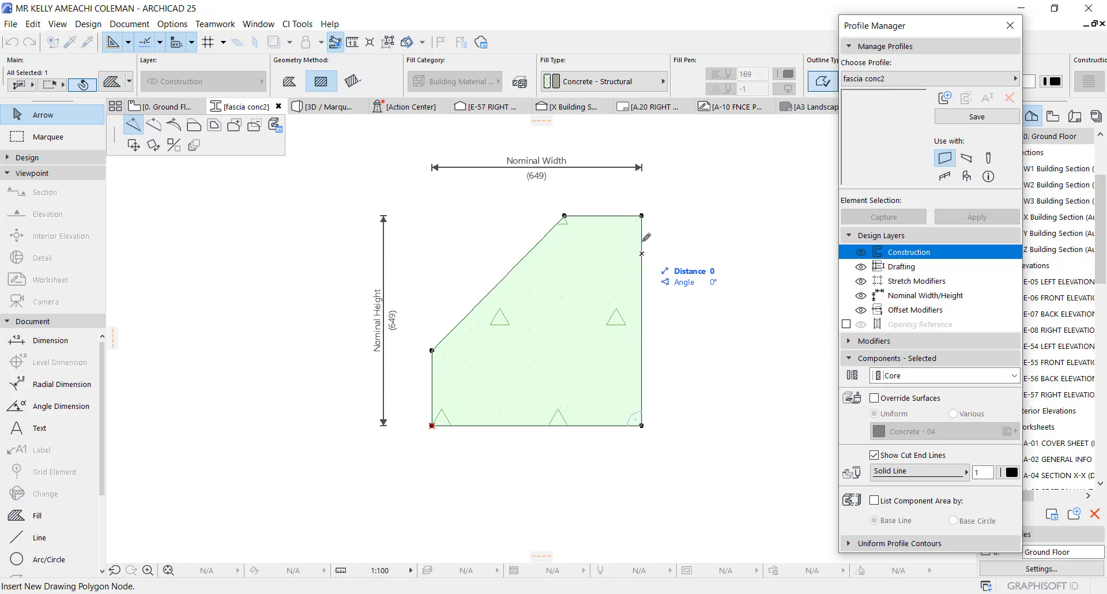
pyautogui.click(641, 242)
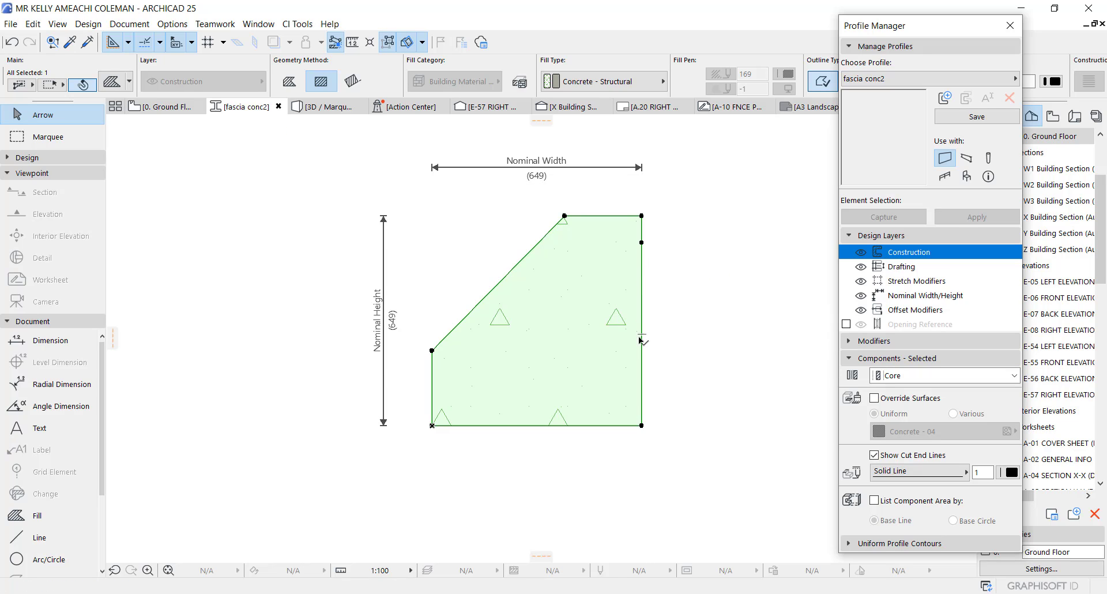
pyautogui.click(473, 426)
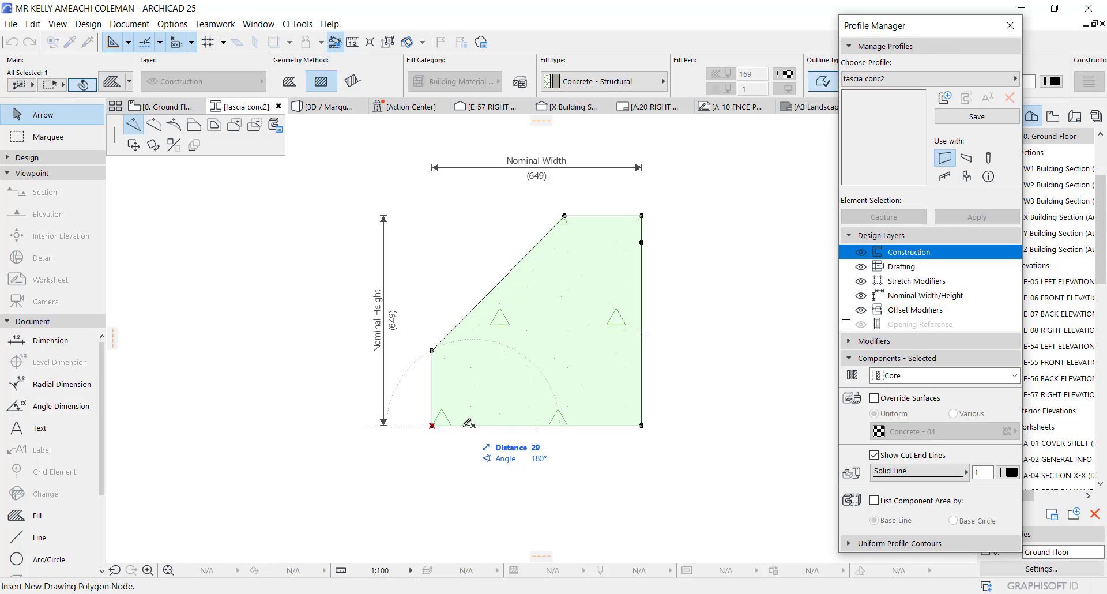
pyautogui.click(462, 425)
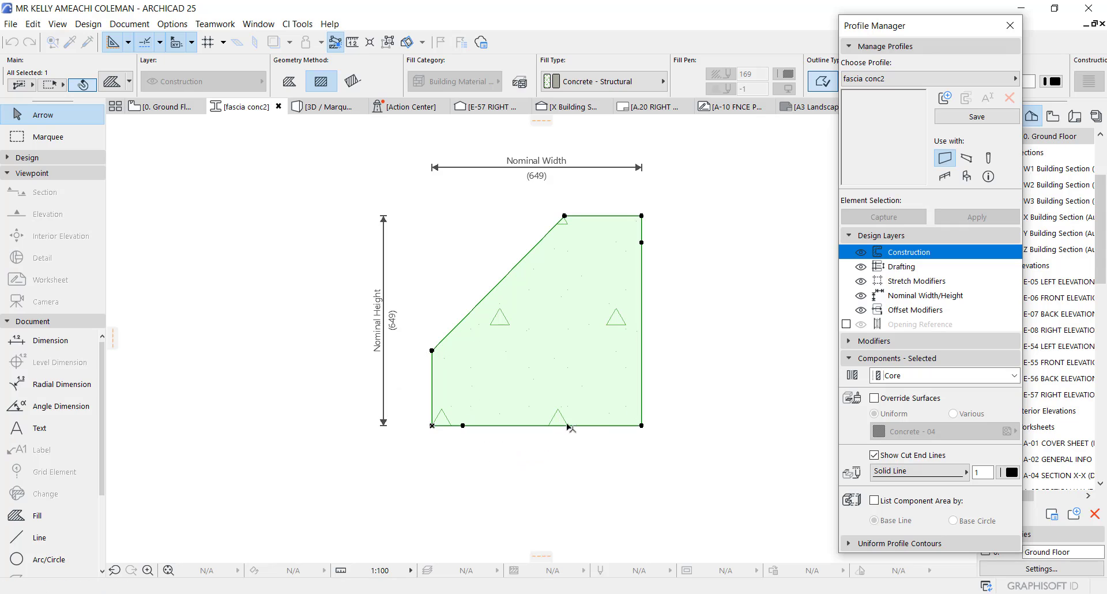
# Step: Subtract a tall rectangular notch from the fill's lower-right corner and offset its bottom edge upward, leaving a short leg at lower left
pyautogui.click(642, 426)
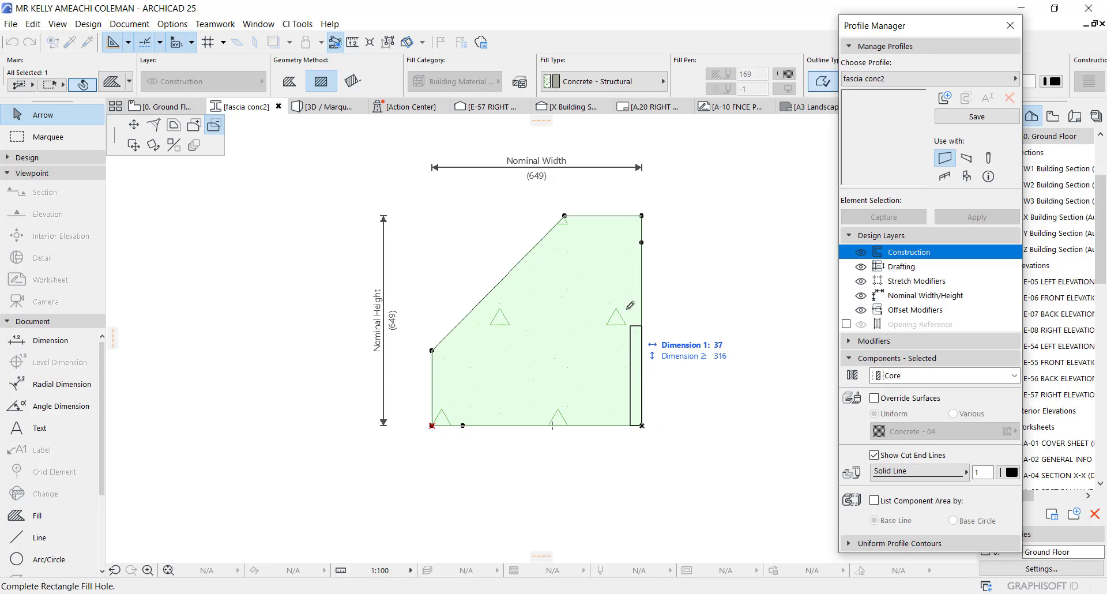
pyautogui.click(618, 294)
pyautogui.click(618, 425)
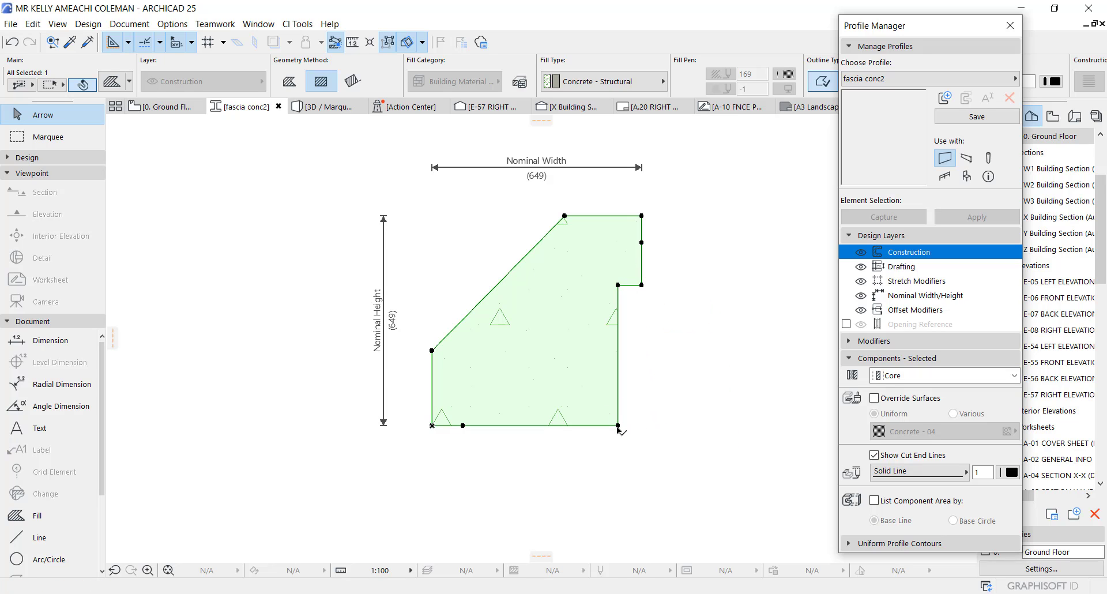
pyautogui.click(574, 426)
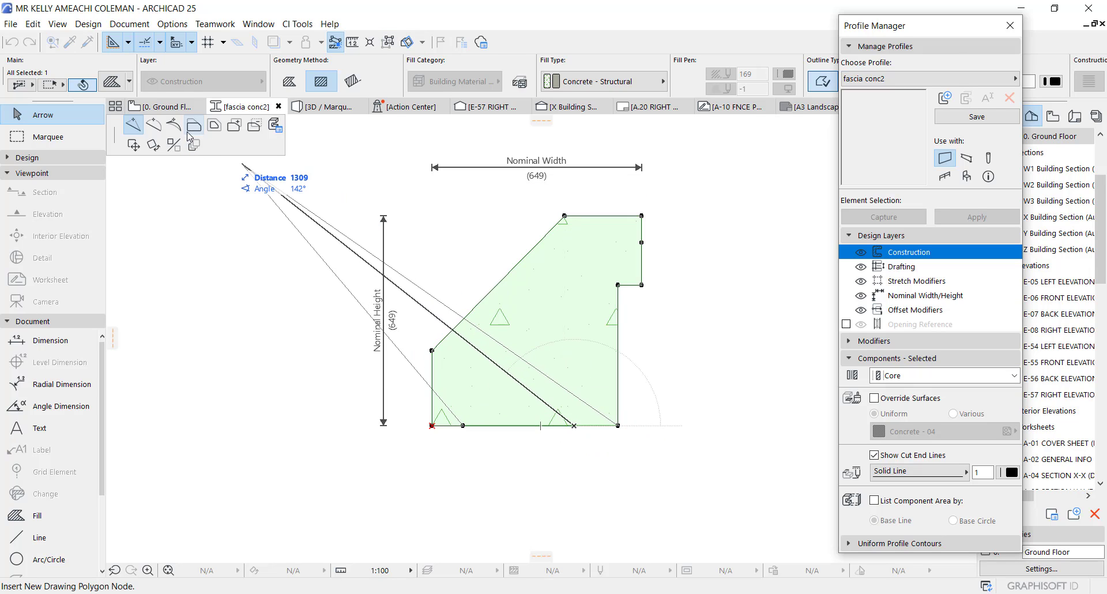
pyautogui.click(195, 125)
pyautogui.click(585, 375)
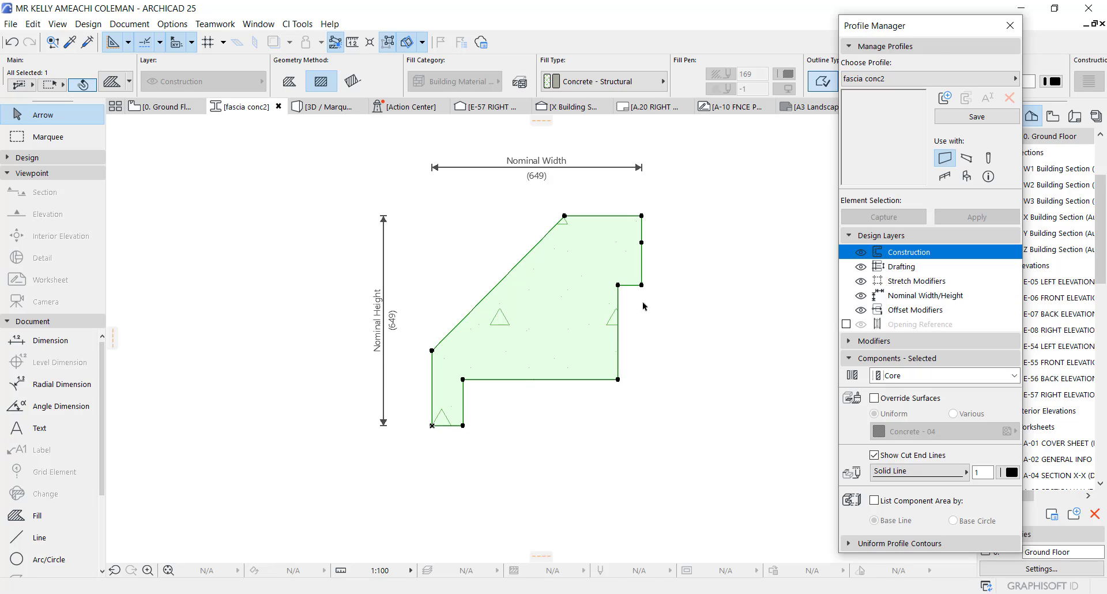
# Step: Offset the underside of the upper-right lip up to the node on the right edge
pyautogui.scroll(3, 641, 273)
pyautogui.click(628, 309)
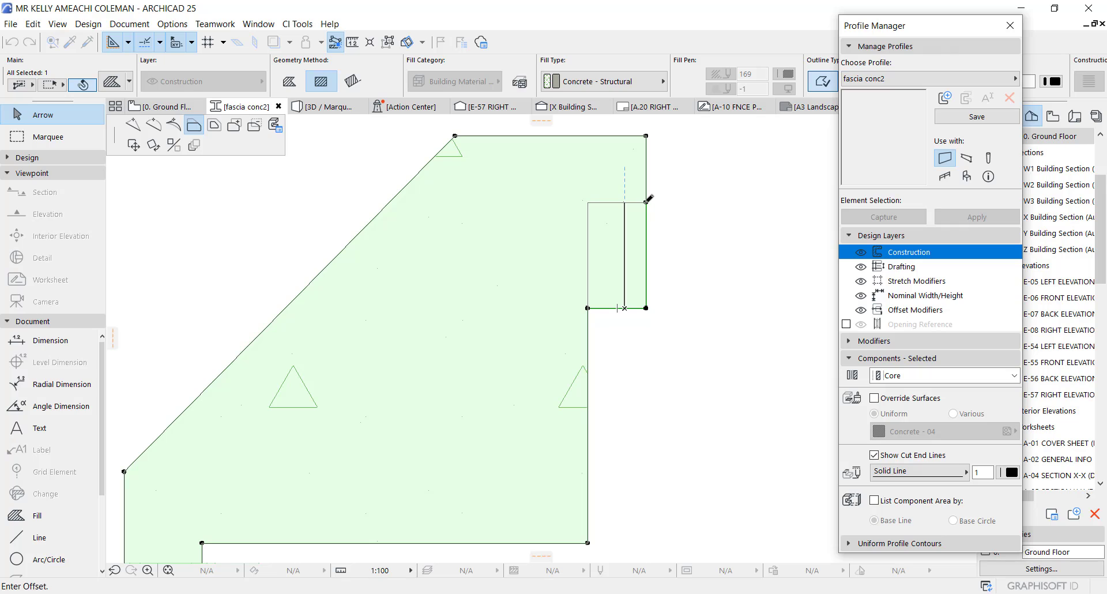
pyautogui.click(647, 200)
pyautogui.scroll(-4, 625, 213)
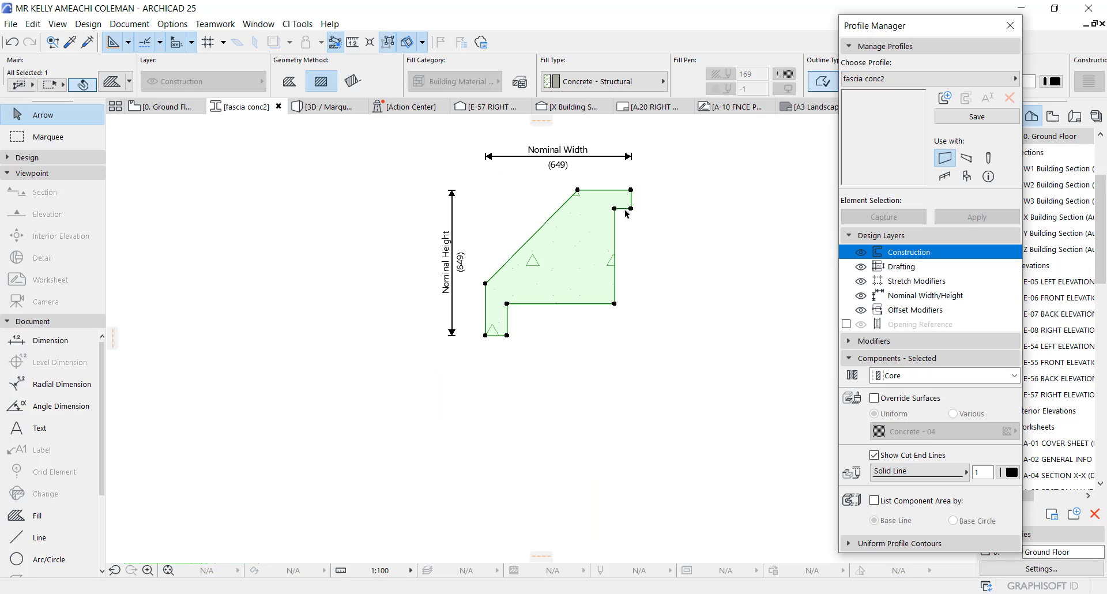
# Step: Subtract another tall rectangle from the profile's lower-right corner to form a second step beneath the upper lip
pyautogui.scroll(3, 625, 210)
pyautogui.click(601, 428)
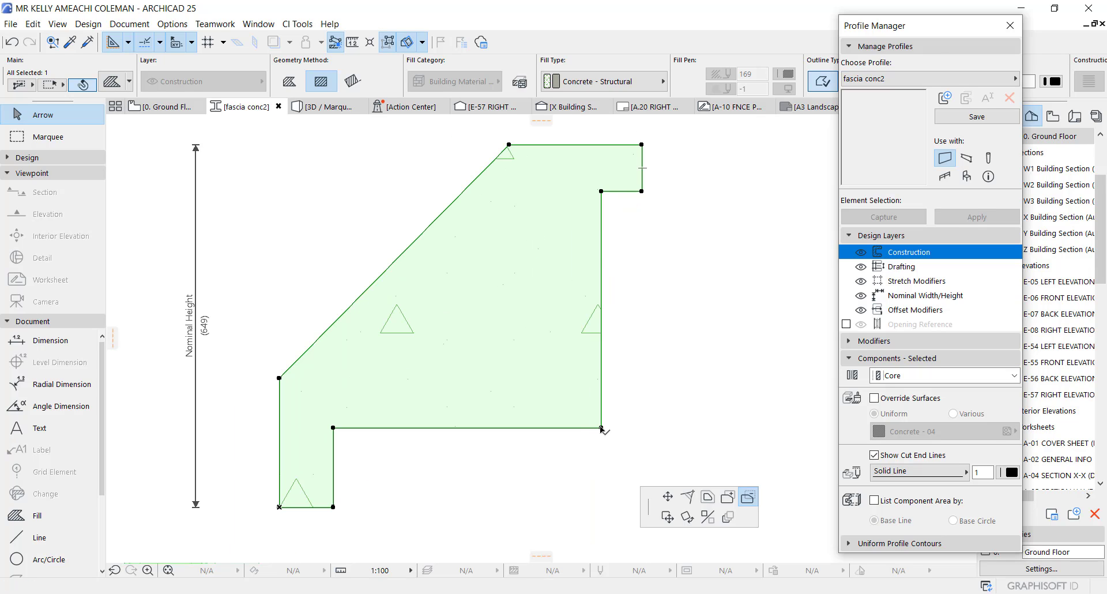
pyautogui.click(748, 494)
pyautogui.click(601, 427)
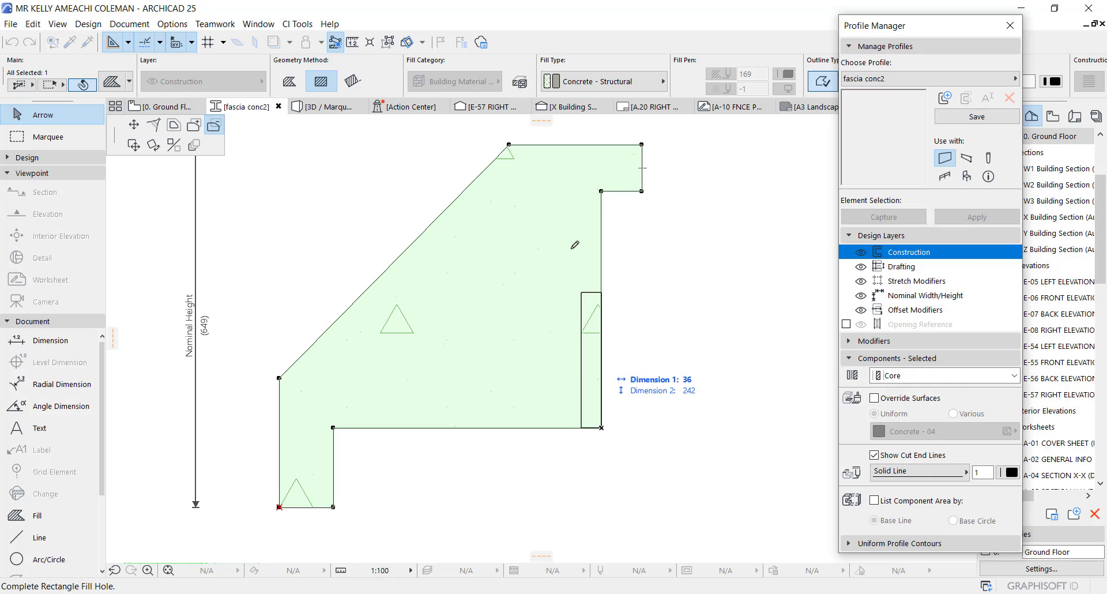
pyautogui.click(575, 215)
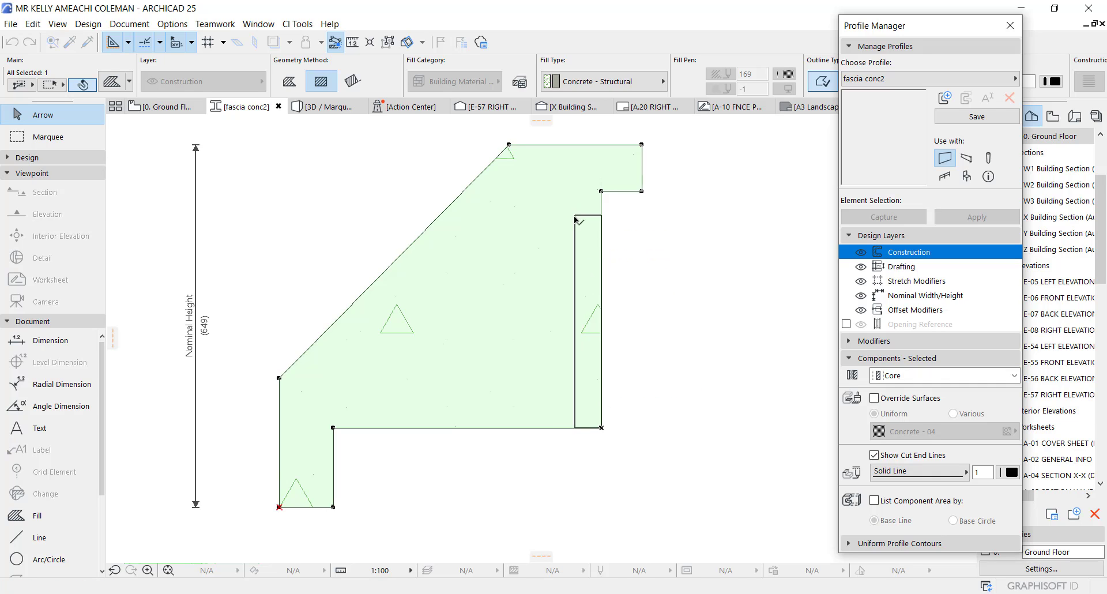
# Step: Add a small rectangle to the fill in the inner corner beside the lower-left leg to form a step
pyautogui.click(373, 428)
pyautogui.click(235, 125)
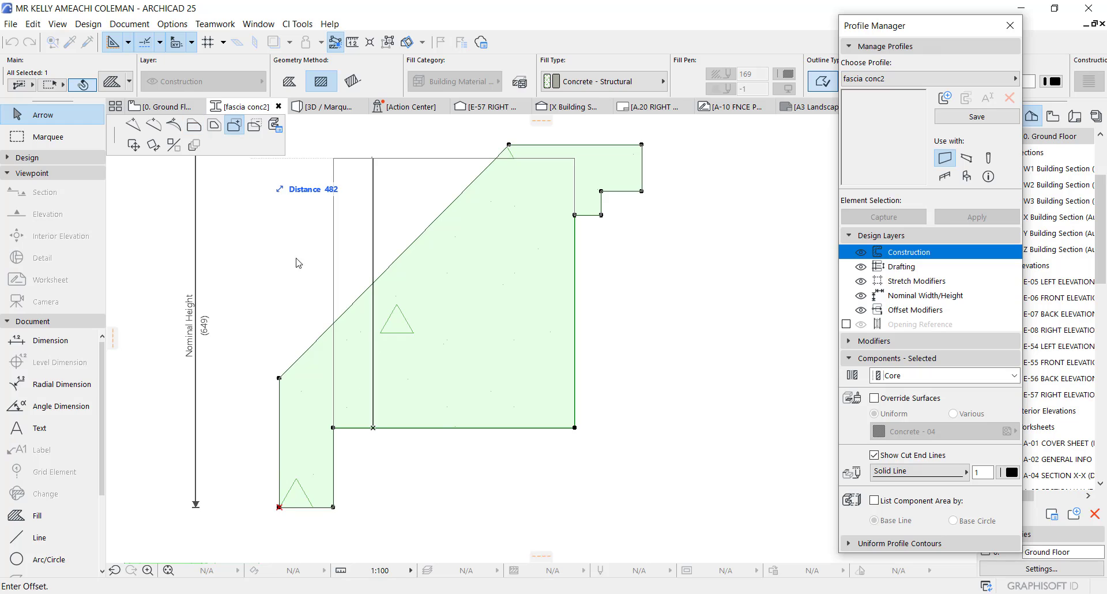
pyautogui.click(371, 428)
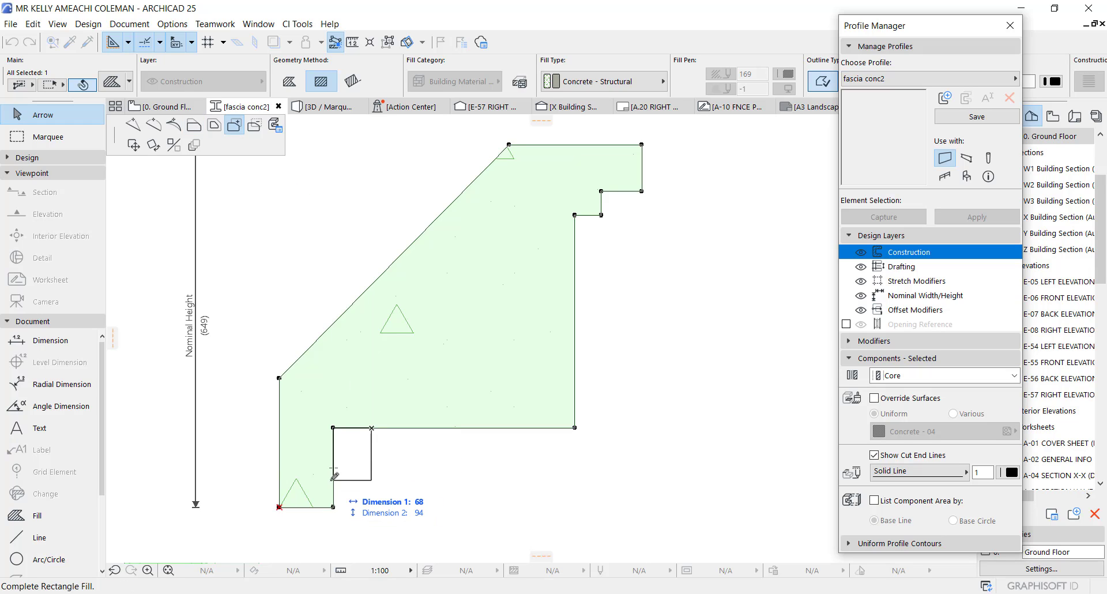
pyautogui.click(333, 480)
pyautogui.scroll(-4, 609, 361)
pyautogui.scroll(-1, 460, 385)
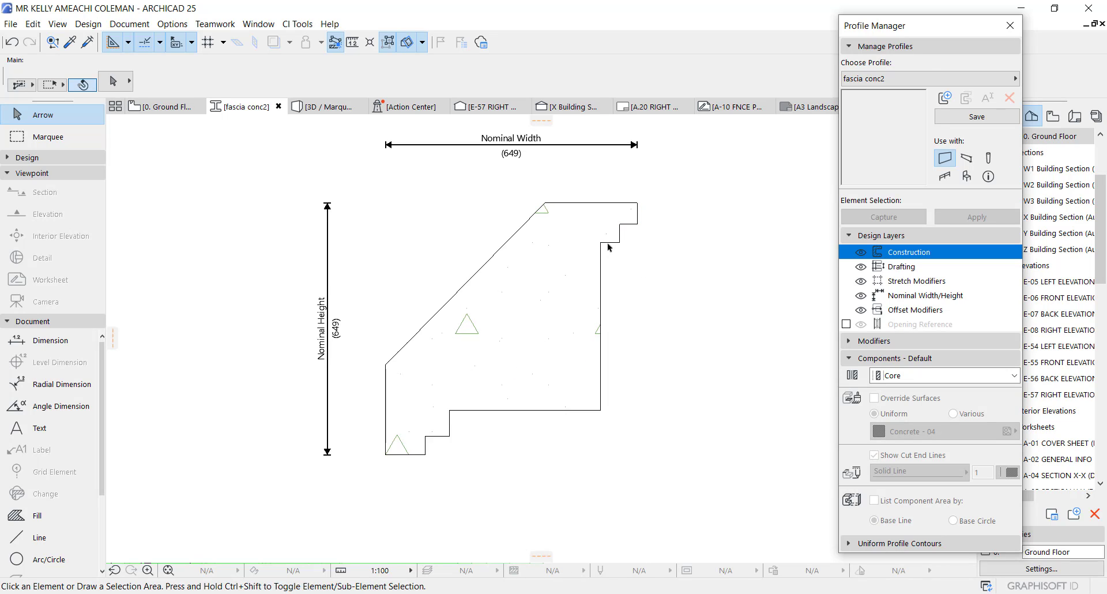
# Step: Override the profile fill's surfaces uniformly with Paint - Glossy White
pyautogui.scroll(2, 634, 230)
pyautogui.click(628, 238)
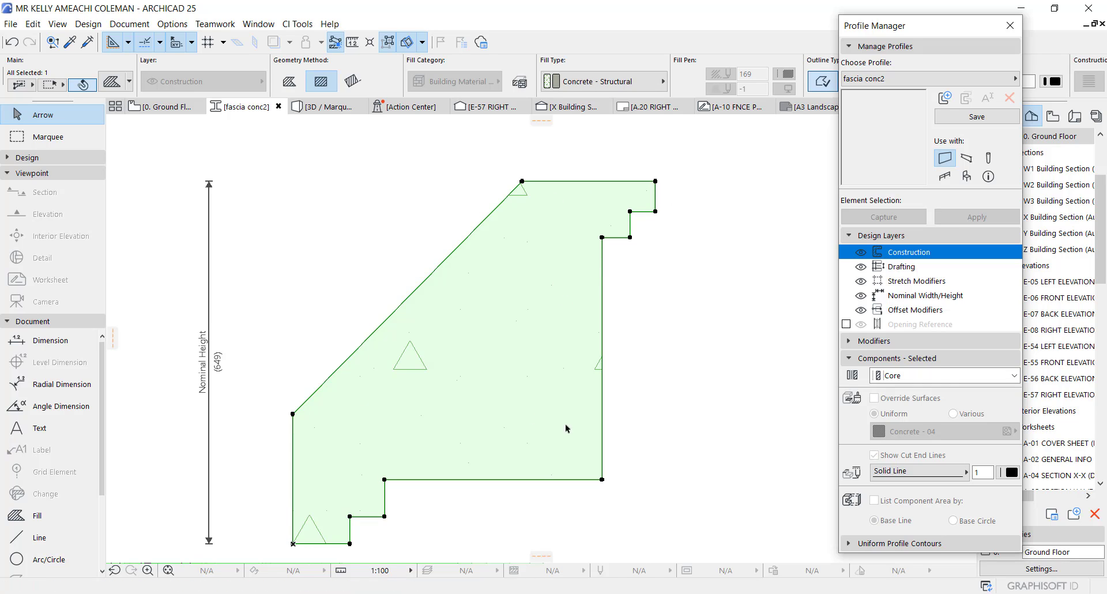
pyautogui.click(874, 397)
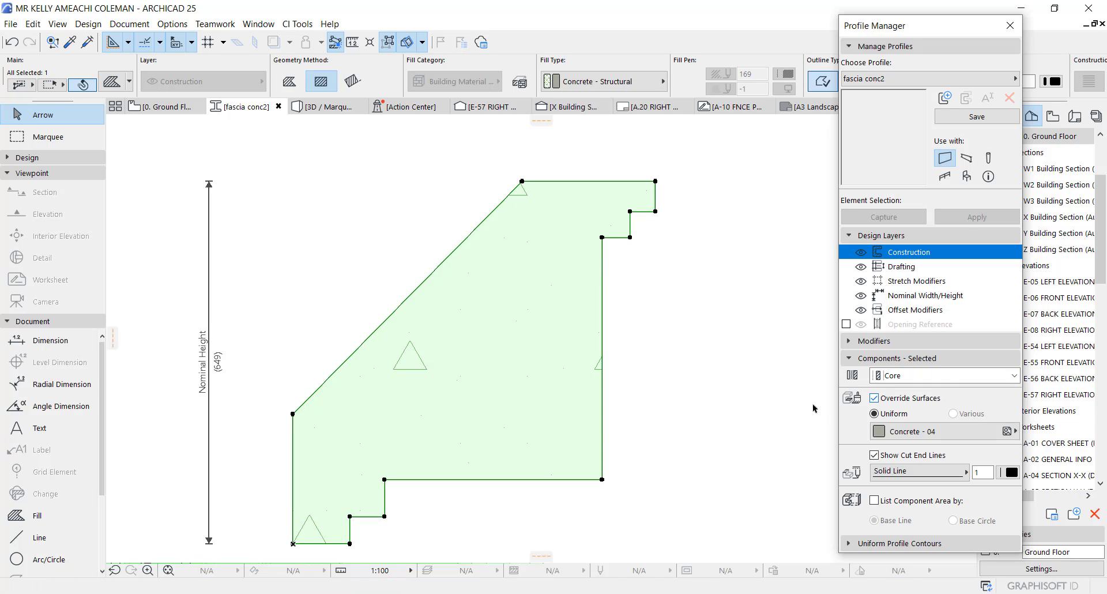
pyautogui.click(933, 433)
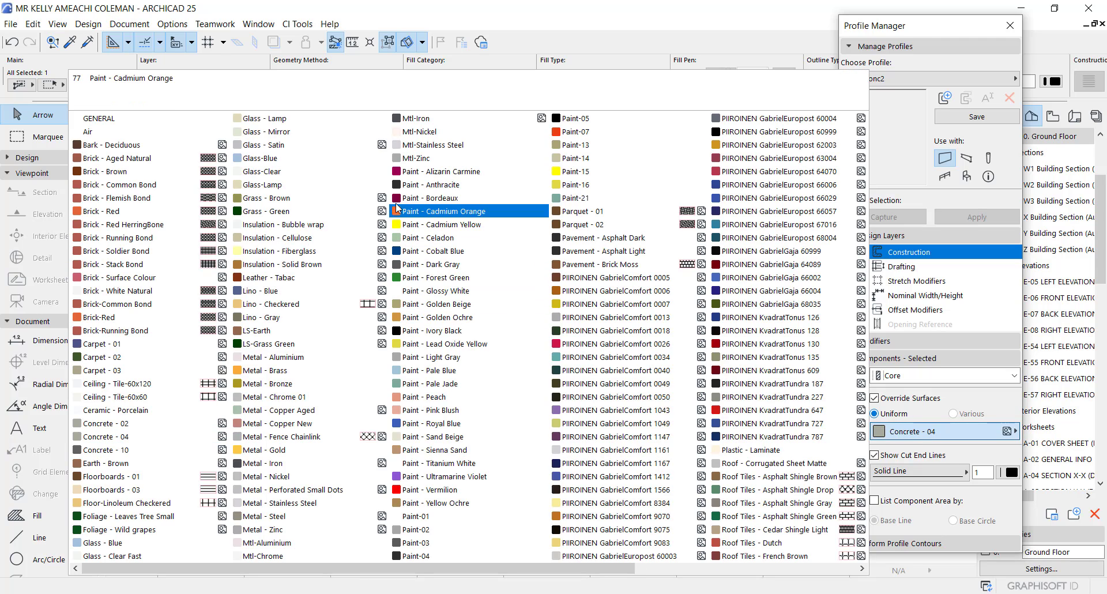
pyautogui.click(429, 291)
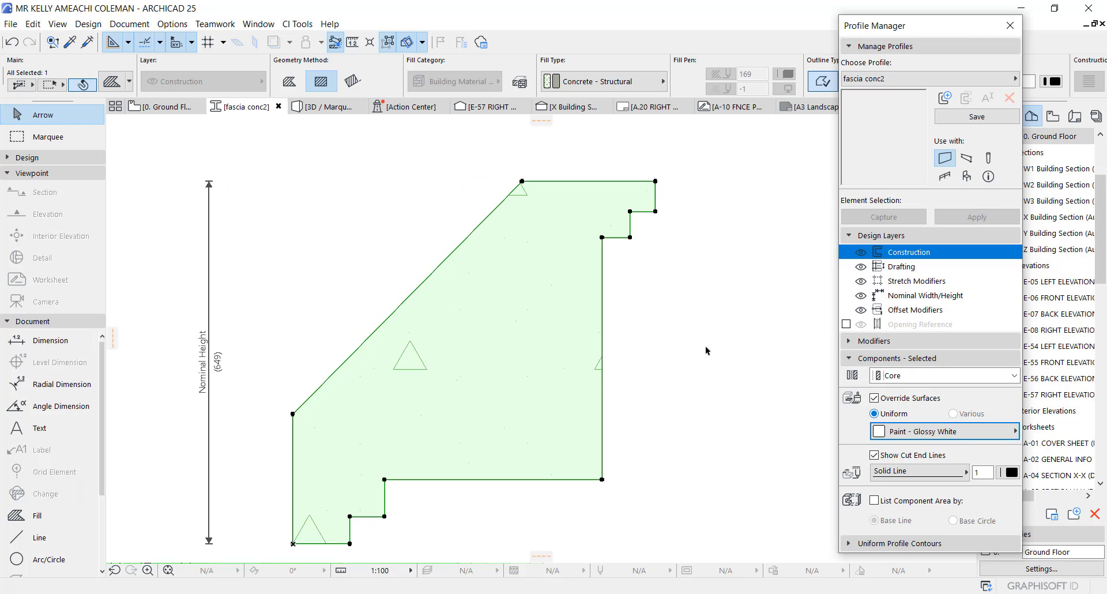
pyautogui.click(705, 350)
pyautogui.moveTo(468, 386); pyautogui.dragTo(486, 314, button='middle')
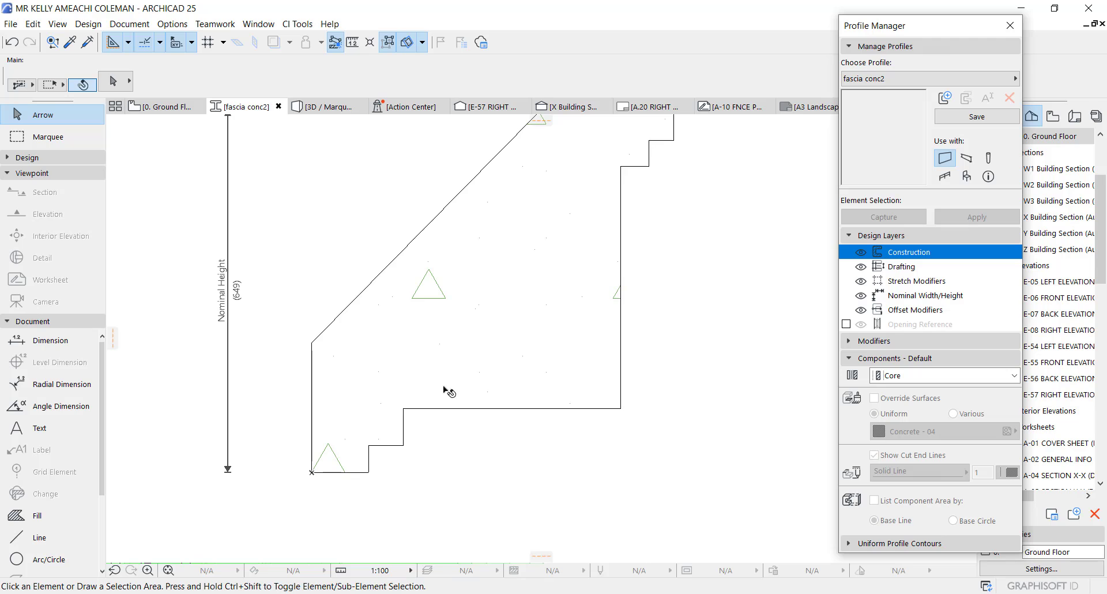
pyautogui.scroll(4, 447, 390)
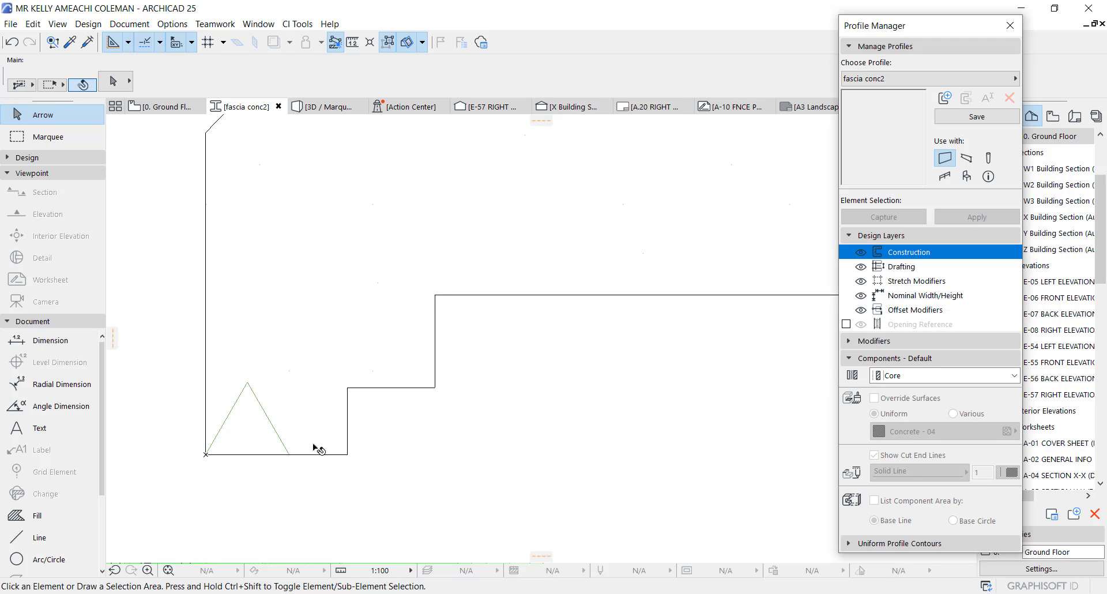
# Step: Apply a custom Paint - Yellow Ochre surface to the upper vertical edge of the lower-left step, for the clicked edge only
pyautogui.scroll(2, 507, 391)
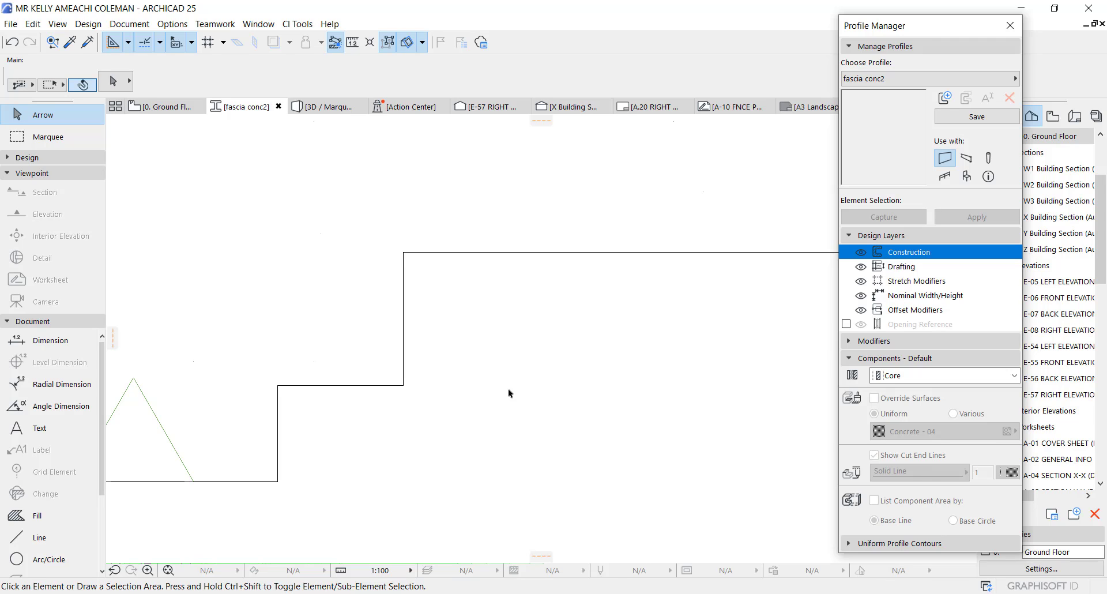
pyautogui.click(404, 284)
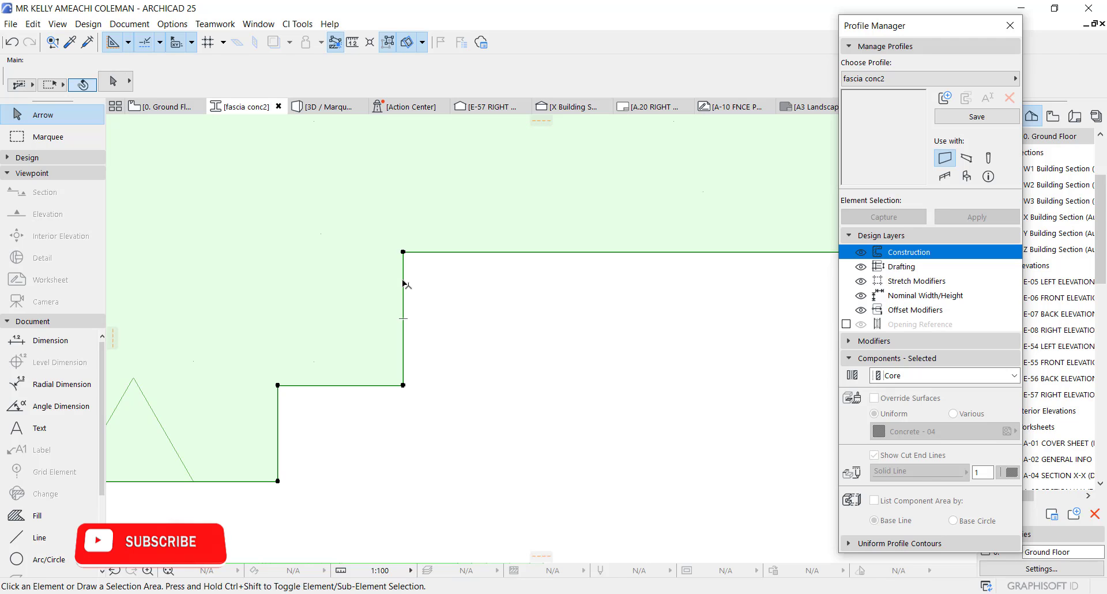
pyautogui.click(404, 300)
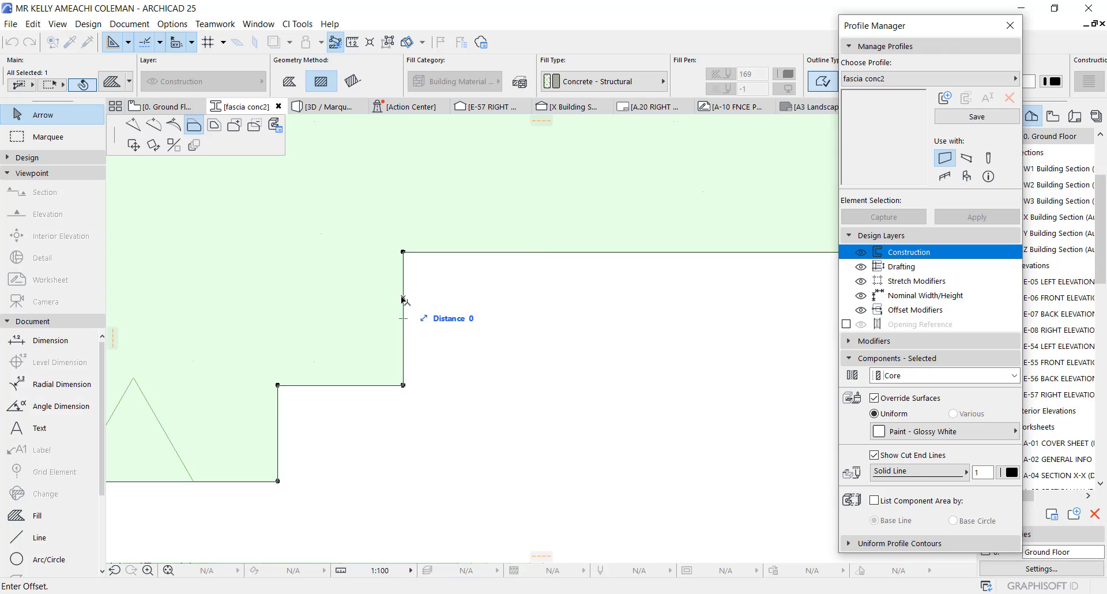
pyautogui.click(274, 130)
pyautogui.click(562, 188)
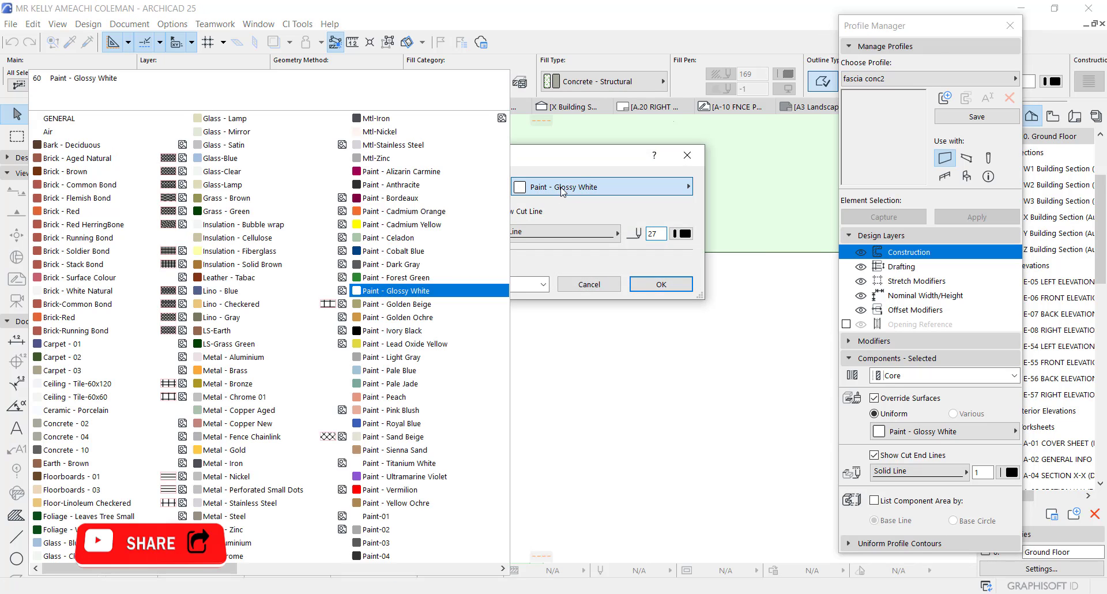
pyautogui.click(391, 502)
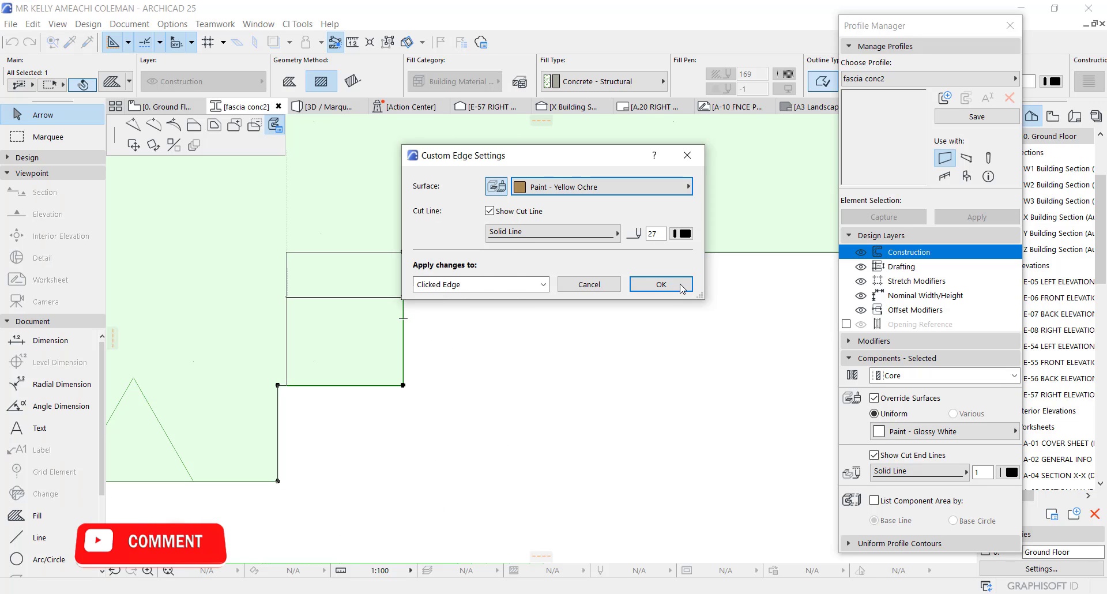
pyautogui.click(660, 285)
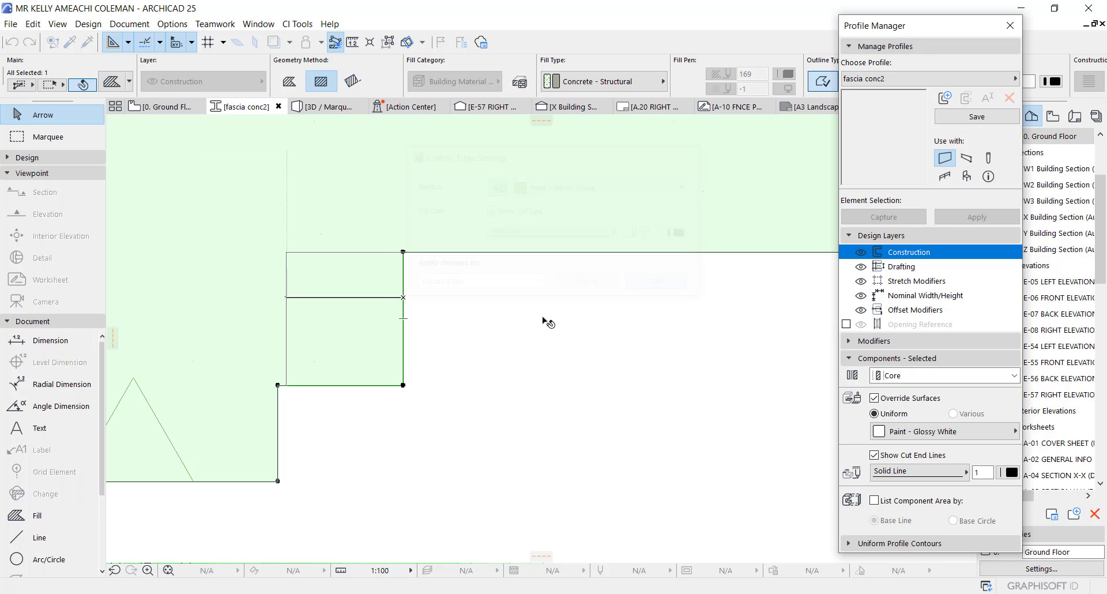
# Step: Give the horizontal edge of the lower-left step a custom Paint - Yellow Ochre surface
pyautogui.click(362, 384)
pyautogui.click(275, 126)
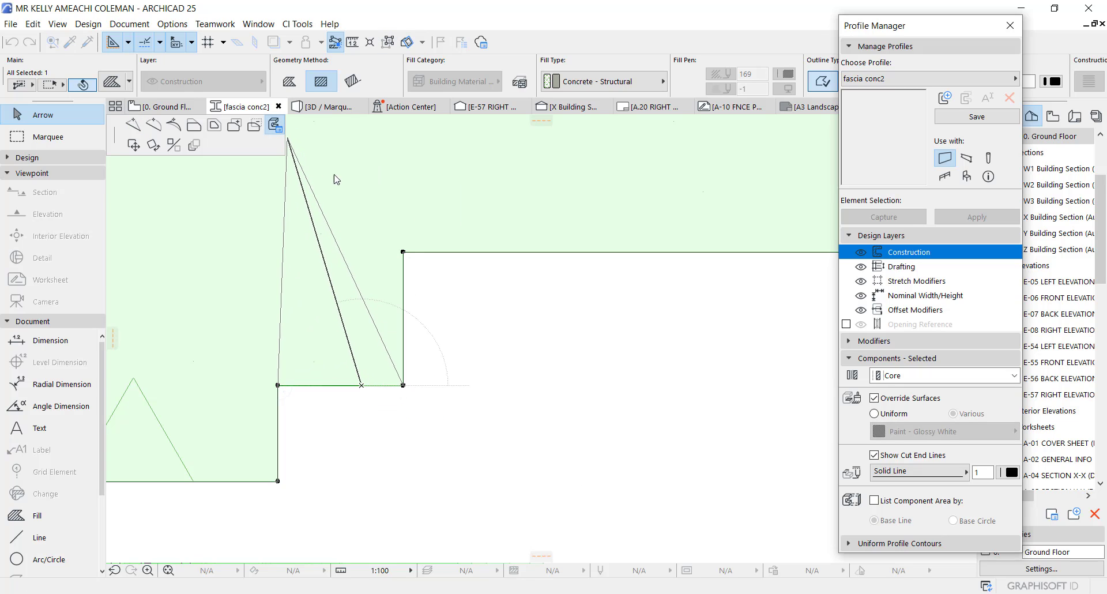
pyautogui.click(546, 187)
pyautogui.click(548, 188)
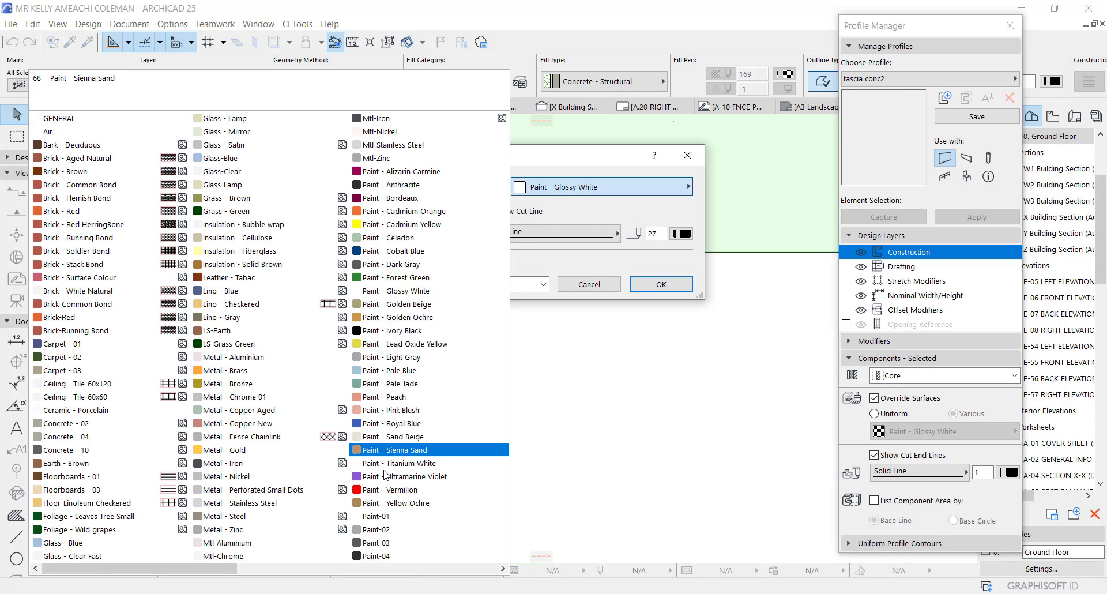
pyautogui.click(373, 502)
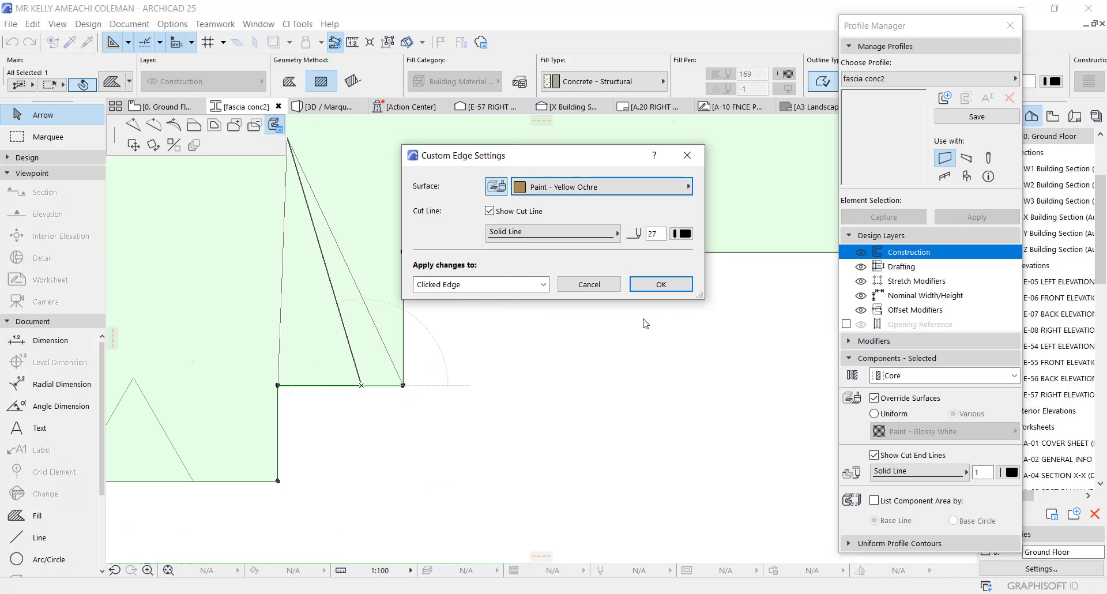
pyautogui.click(659, 284)
# Step: Override the surface of the lowest vertical edge beside the profile's lower-left leg with Paint - Yellow Ochre
pyautogui.click(279, 414)
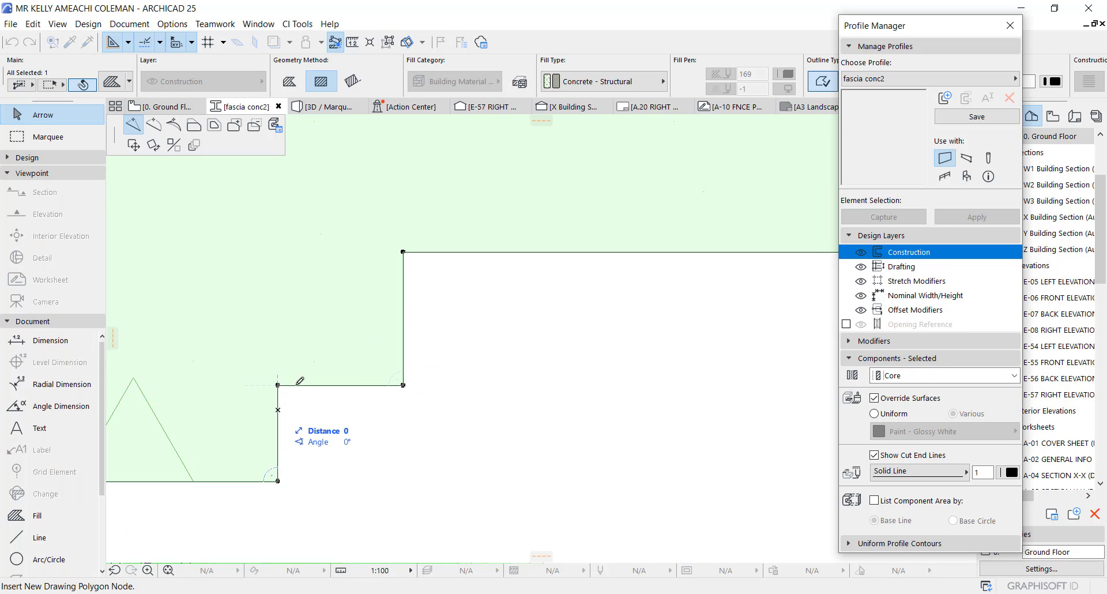
pyautogui.click(275, 126)
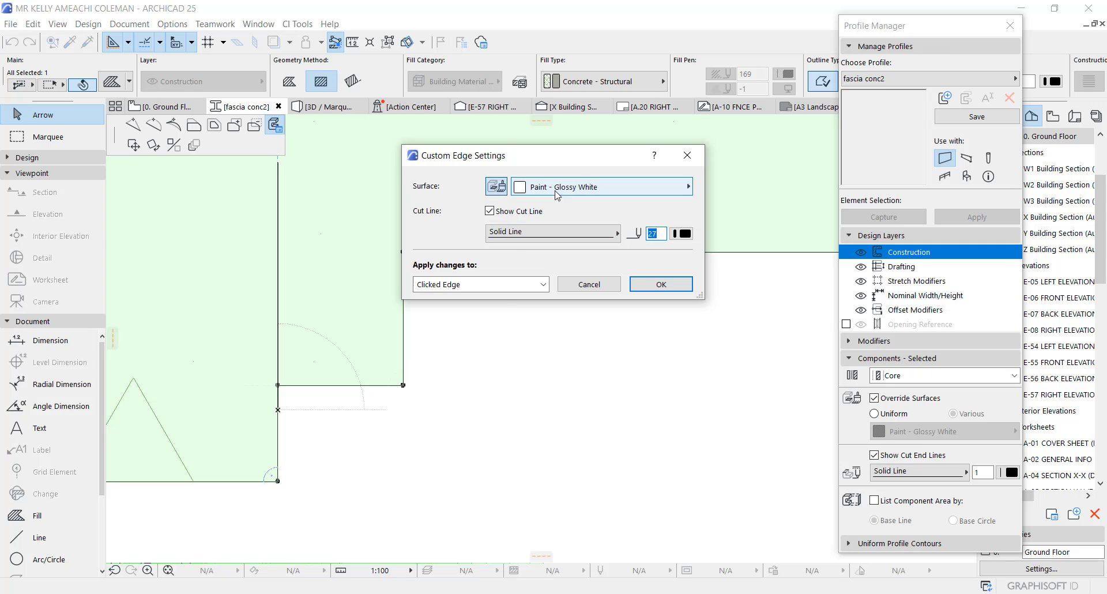
pyautogui.click(556, 188)
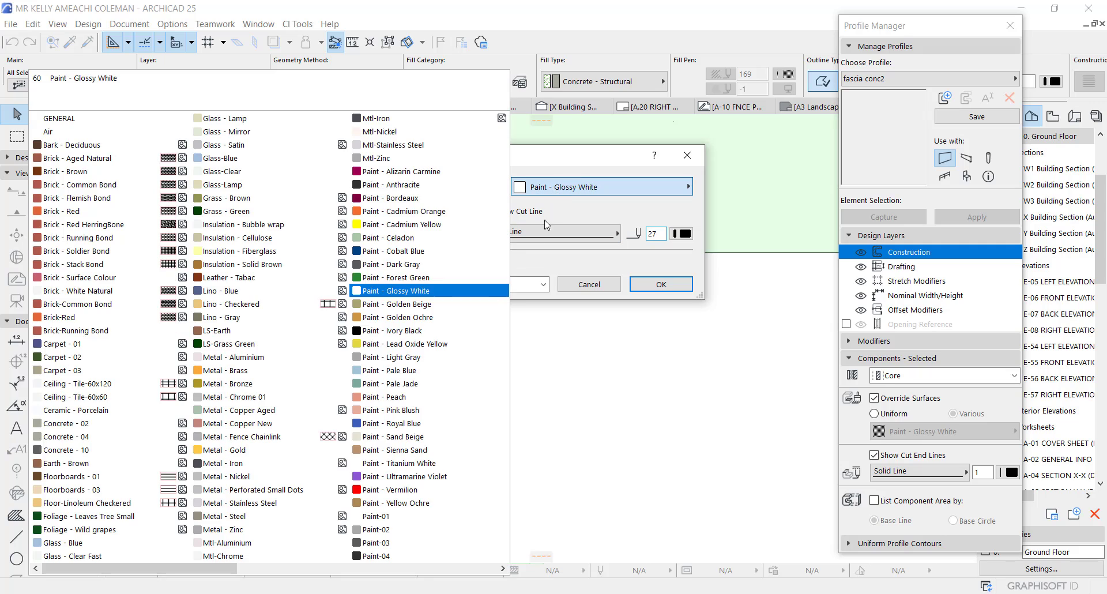
pyautogui.click(387, 503)
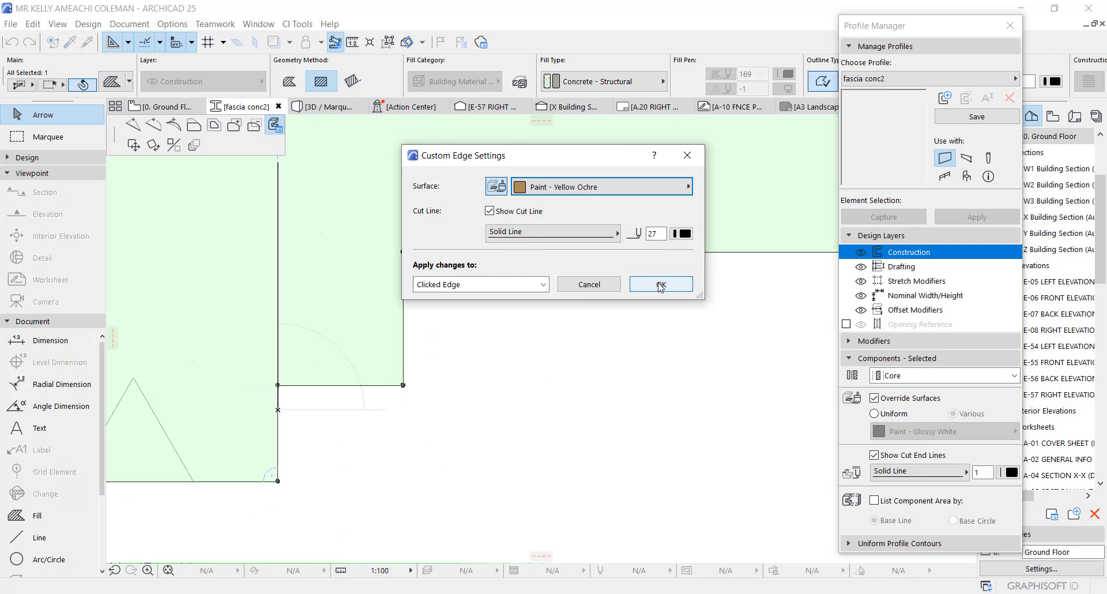
pyautogui.click(660, 282)
# Step: Display the Edit Elements Advanced toolbar
pyautogui.scroll(-6, 481, 332)
pyautogui.scroll(3, 357, 323)
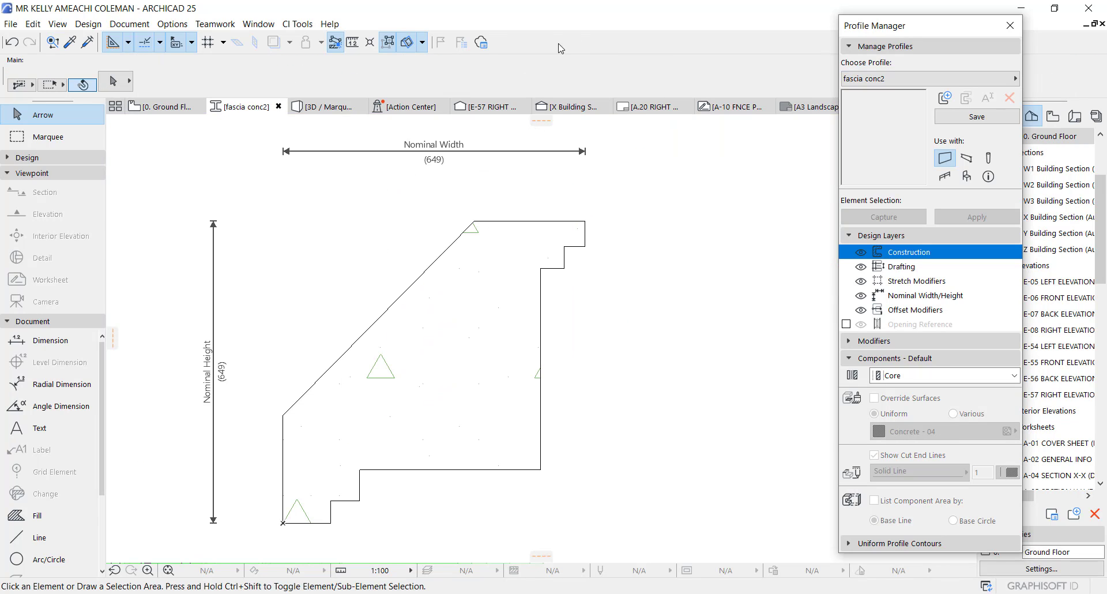
pyautogui.rightClick(558, 44)
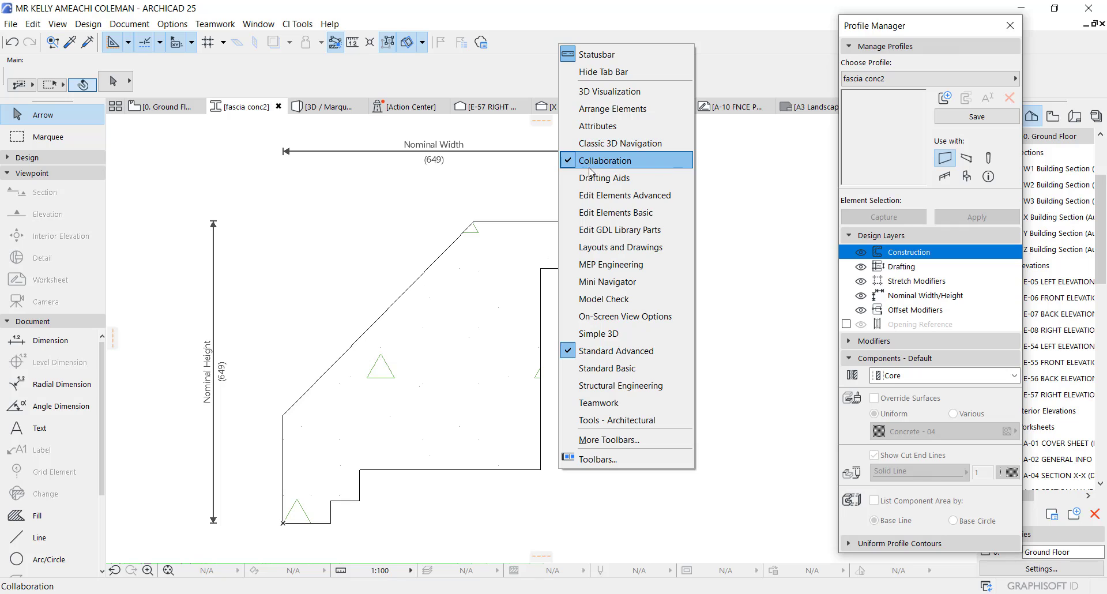
pyautogui.click(608, 199)
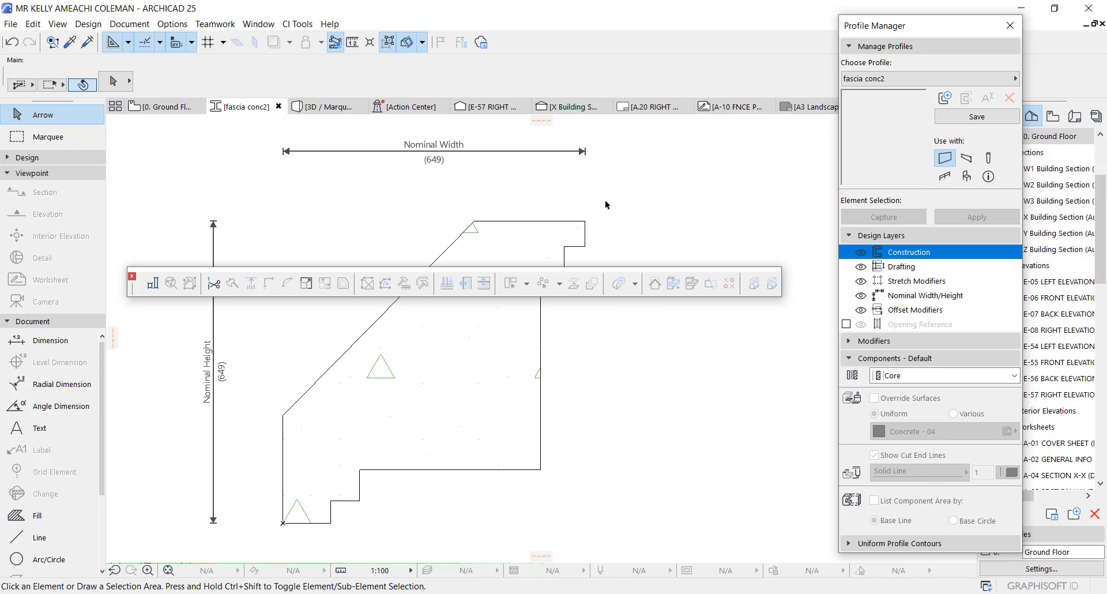
pyautogui.rightClick(570, 47)
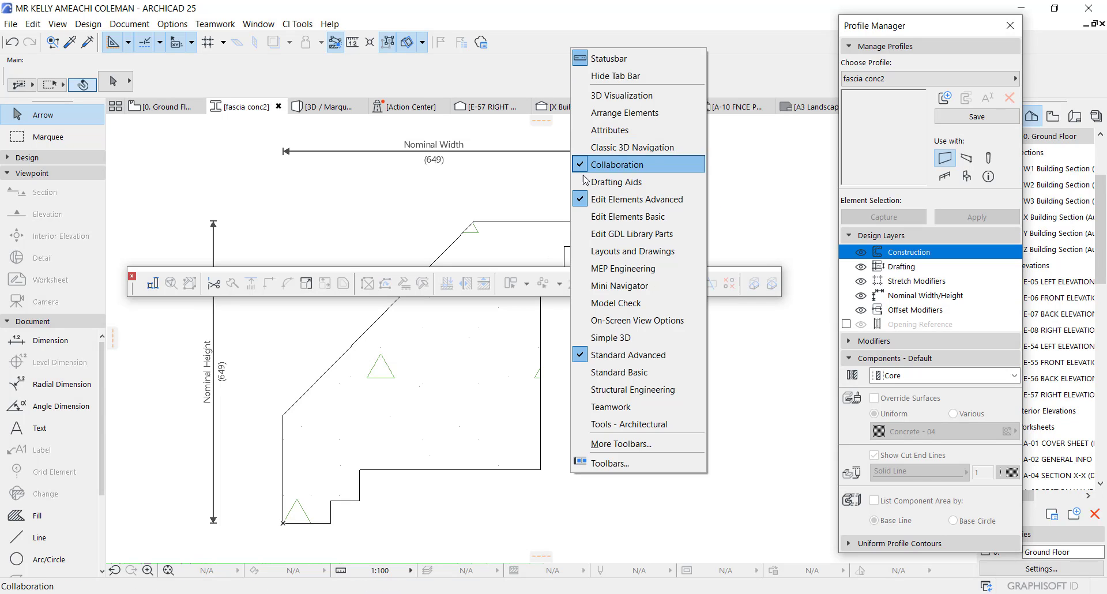
pyautogui.click(591, 218)
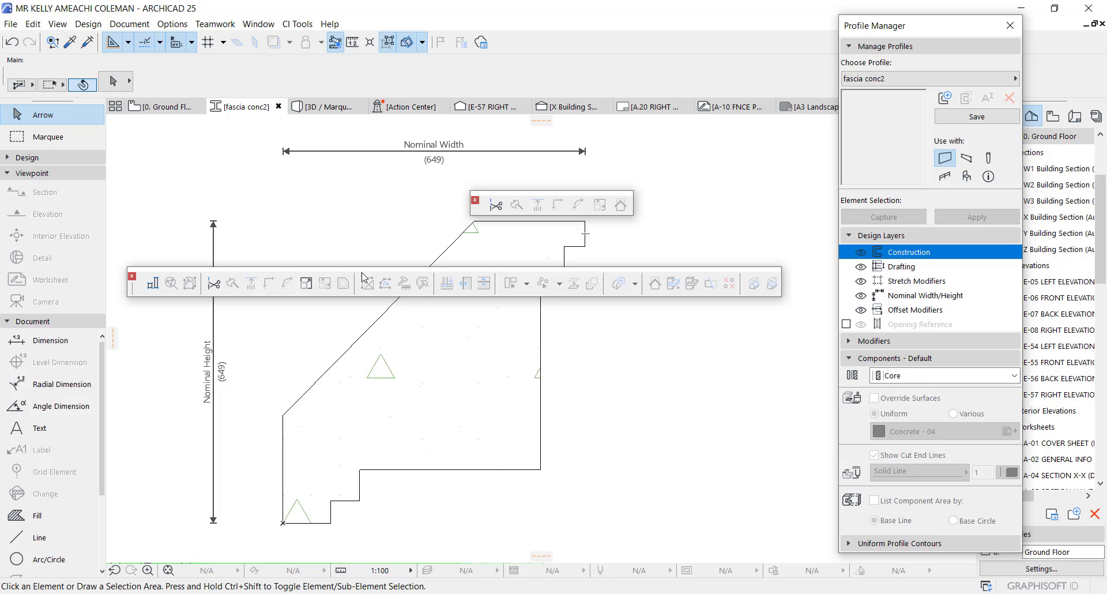
pyautogui.moveTo(474, 210); pyautogui.dragTo(498, 118)
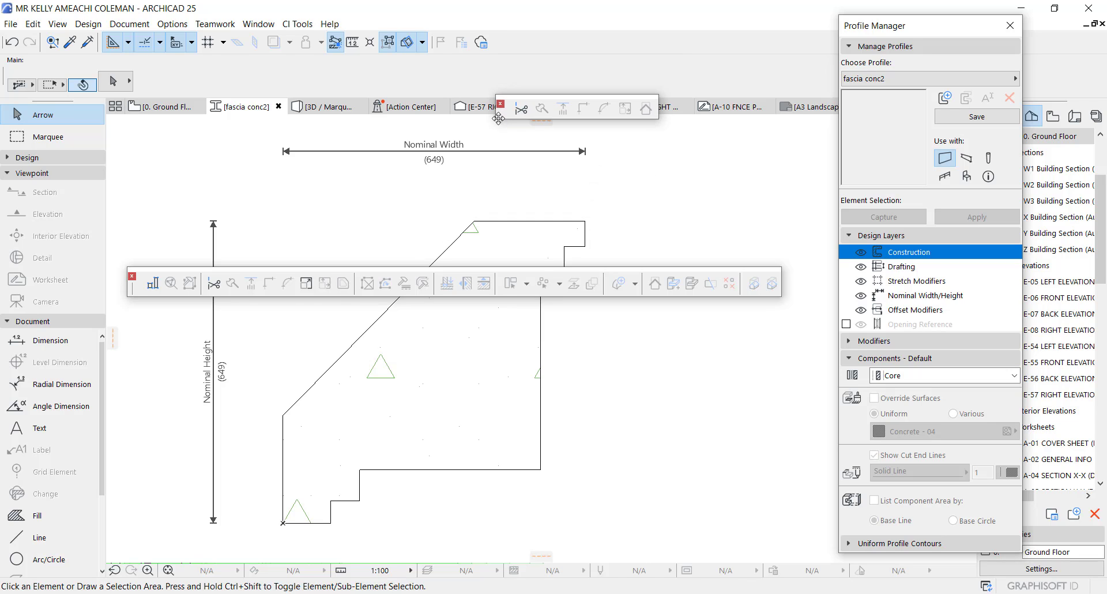
pyautogui.click(500, 105)
# Step: Dock the floating Edit Elements Advanced toolbar alongside the standard toolbars
pyautogui.moveTo(132, 285); pyautogui.dragTo(261, 55)
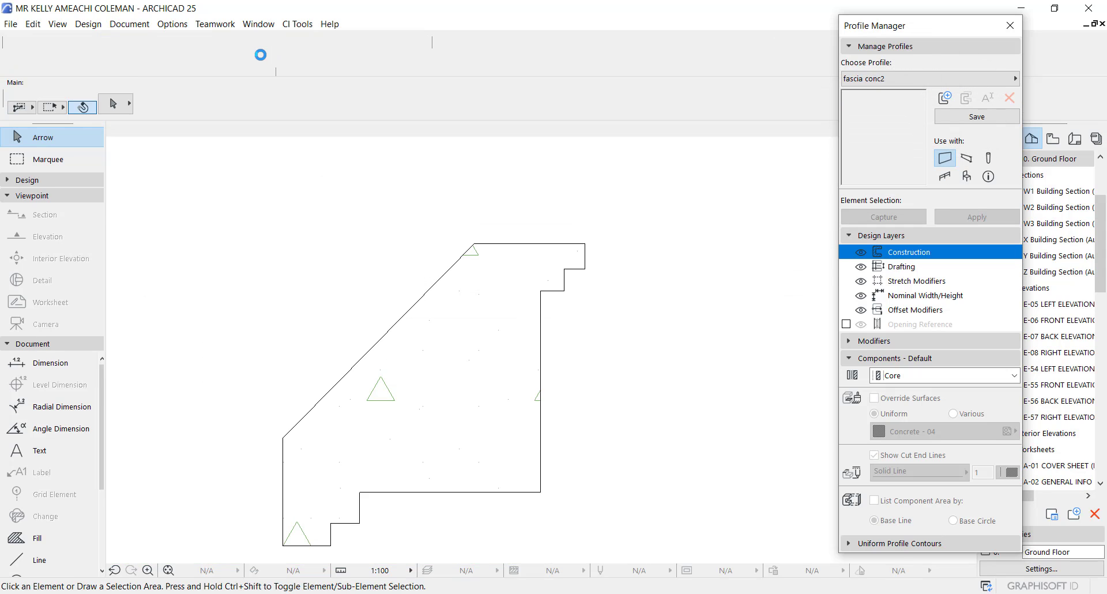
# Step: Resize the whole profile graphically from its lower-left corner, using its full height as the reference vector and 600 as the new length
pyautogui.hotkey('ctrl', 'a')
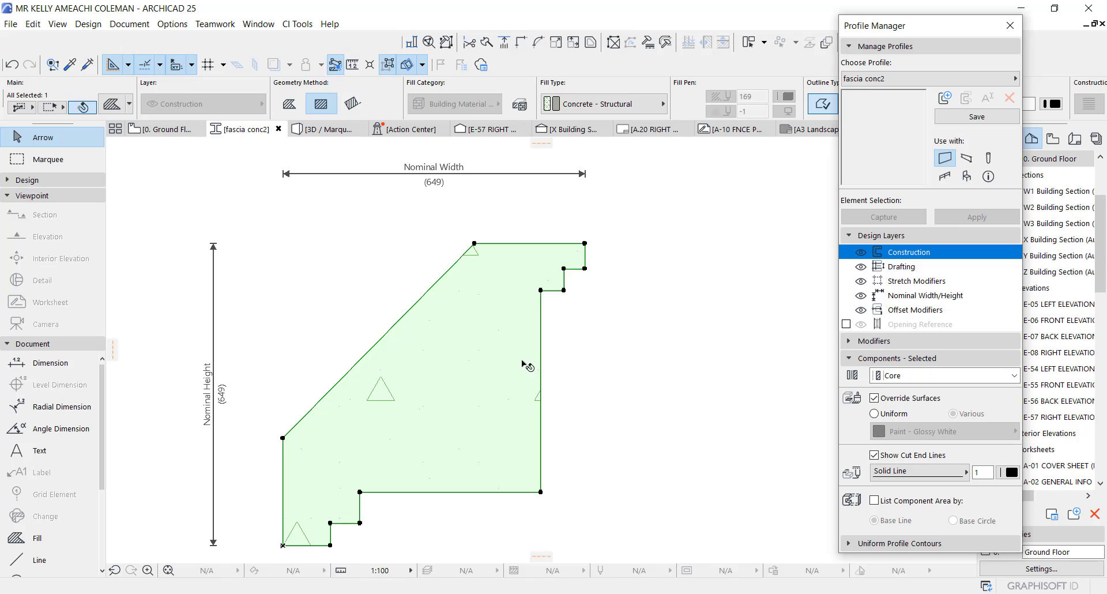
pyautogui.scroll(-3, 536, 277)
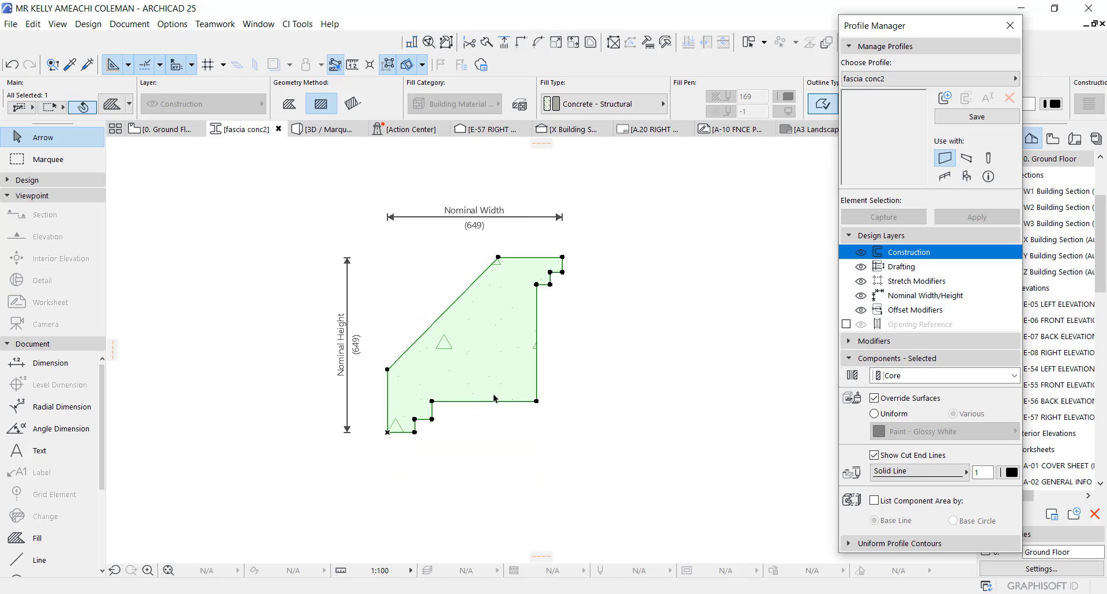
pyautogui.click(573, 42)
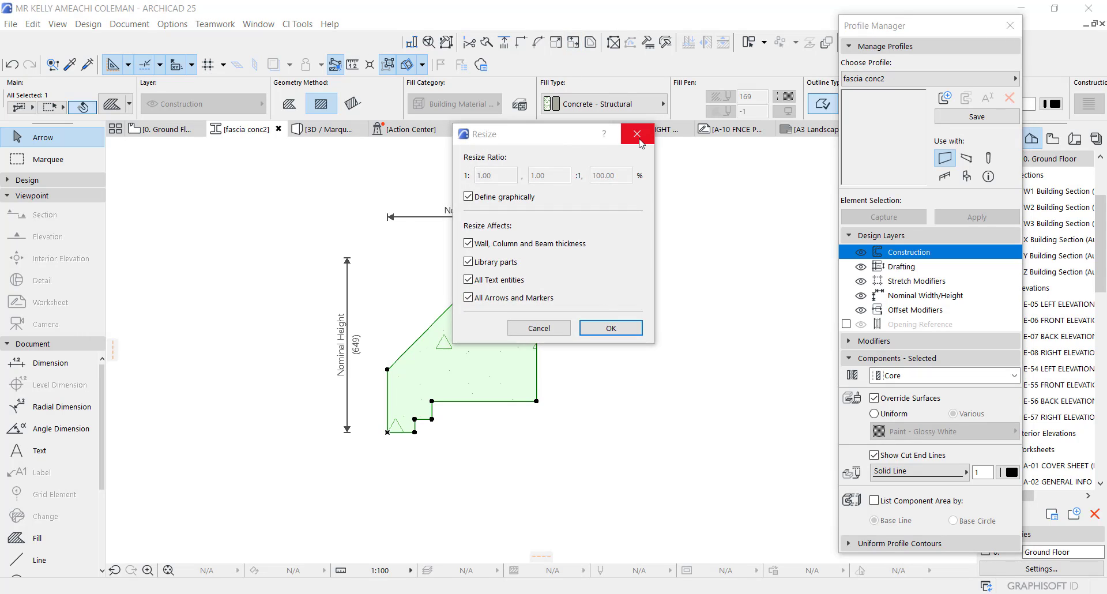
pyautogui.click(609, 334)
pyautogui.click(387, 431)
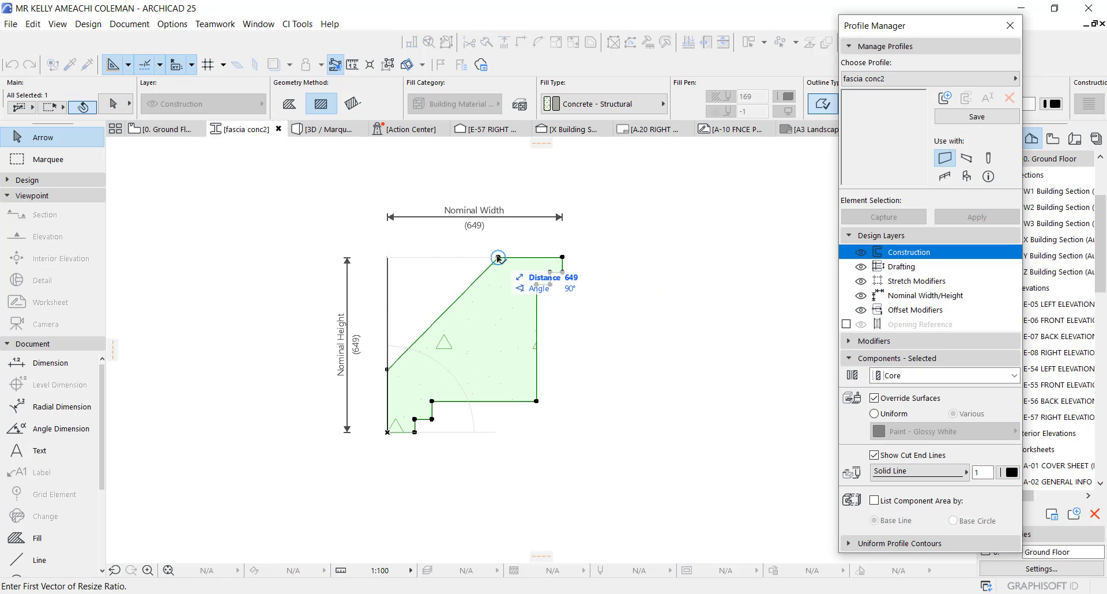
pyautogui.click(498, 257)
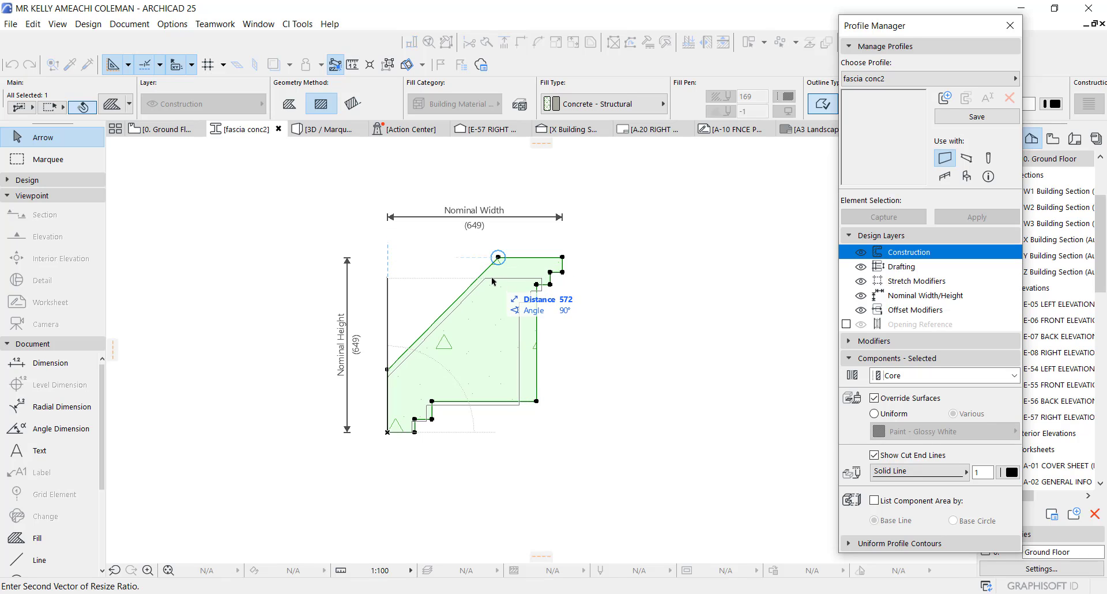
pyautogui.write('6')
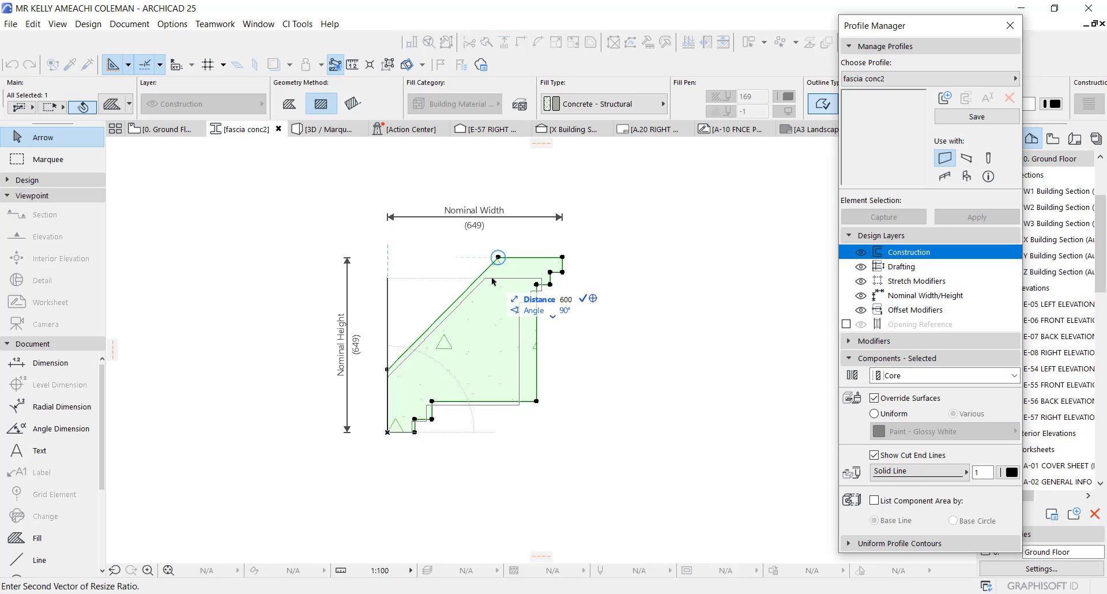
pyautogui.write('00')
pyautogui.press('Return')
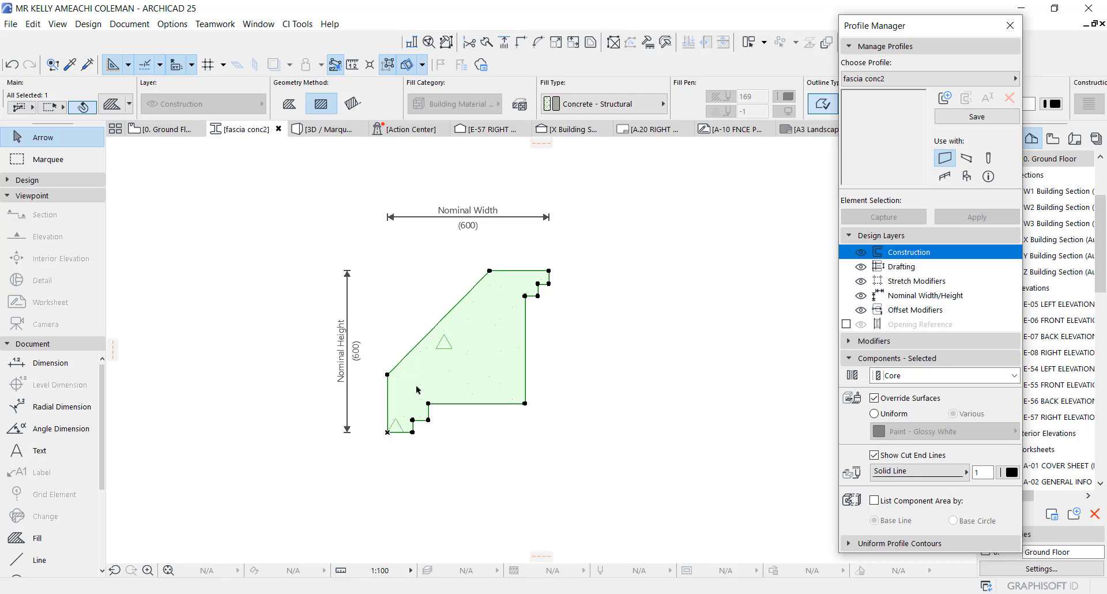
pyautogui.press('Escape')
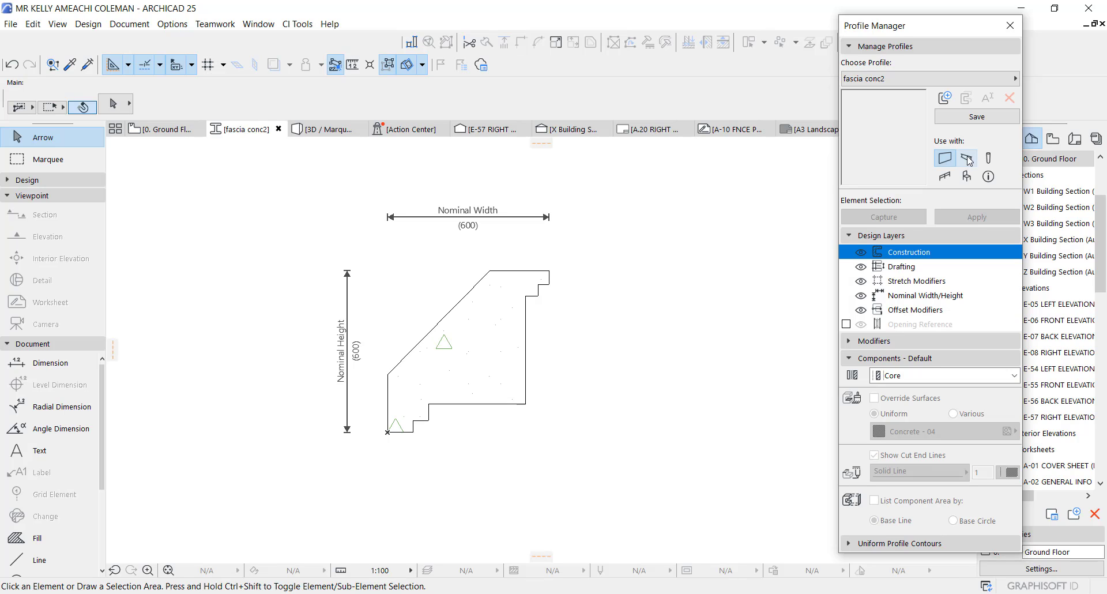
# Step: Make the fascia conc2 profile available for beams as well as walls, save it and close the Profile Manager
pyautogui.click(967, 159)
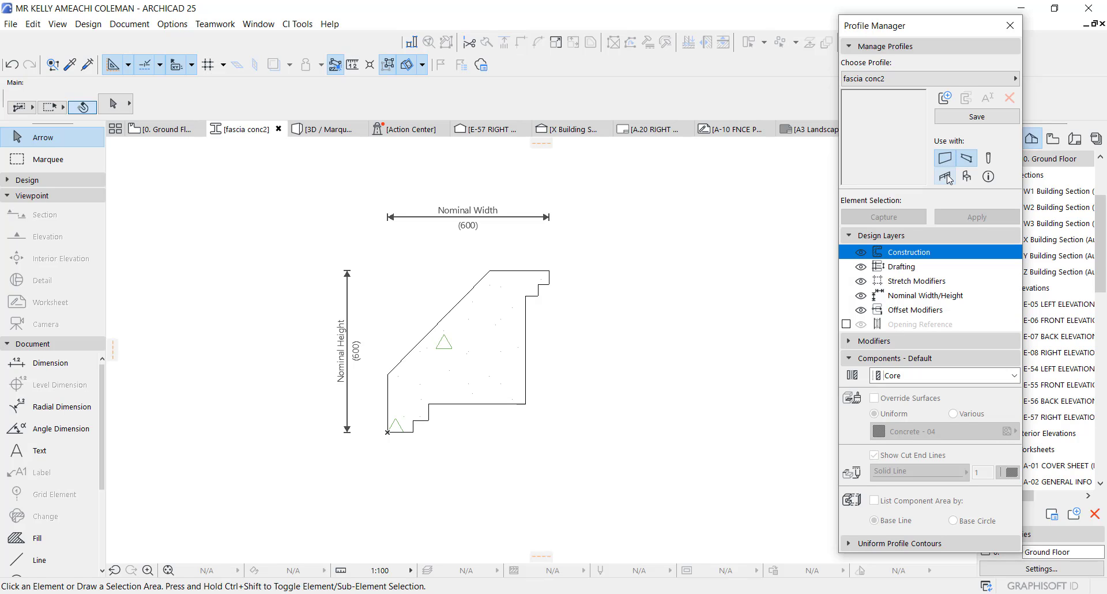
pyautogui.click(961, 119)
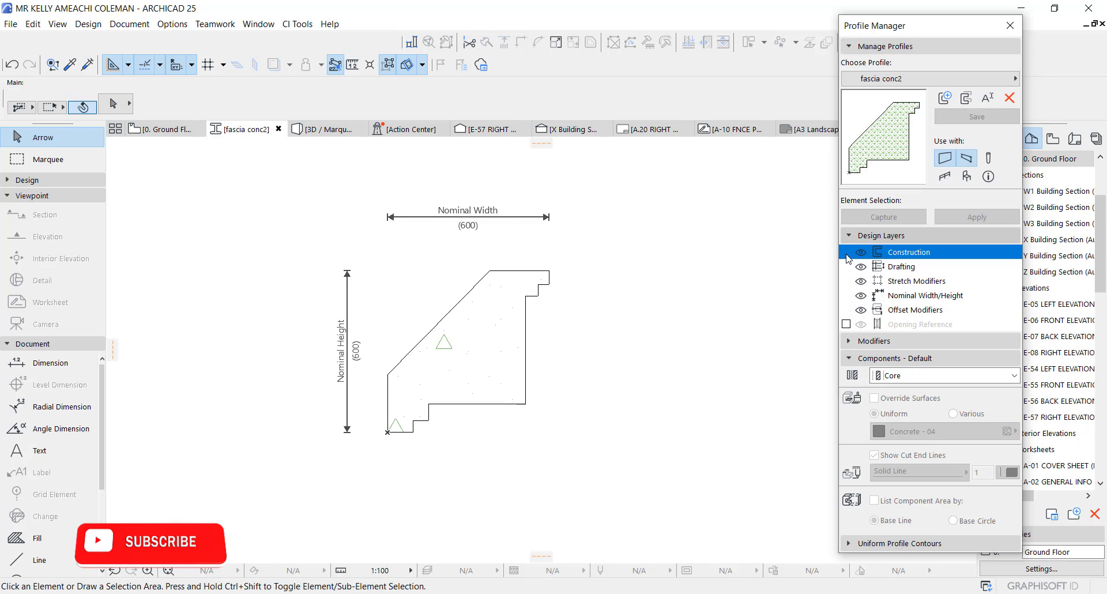
pyautogui.click(1009, 25)
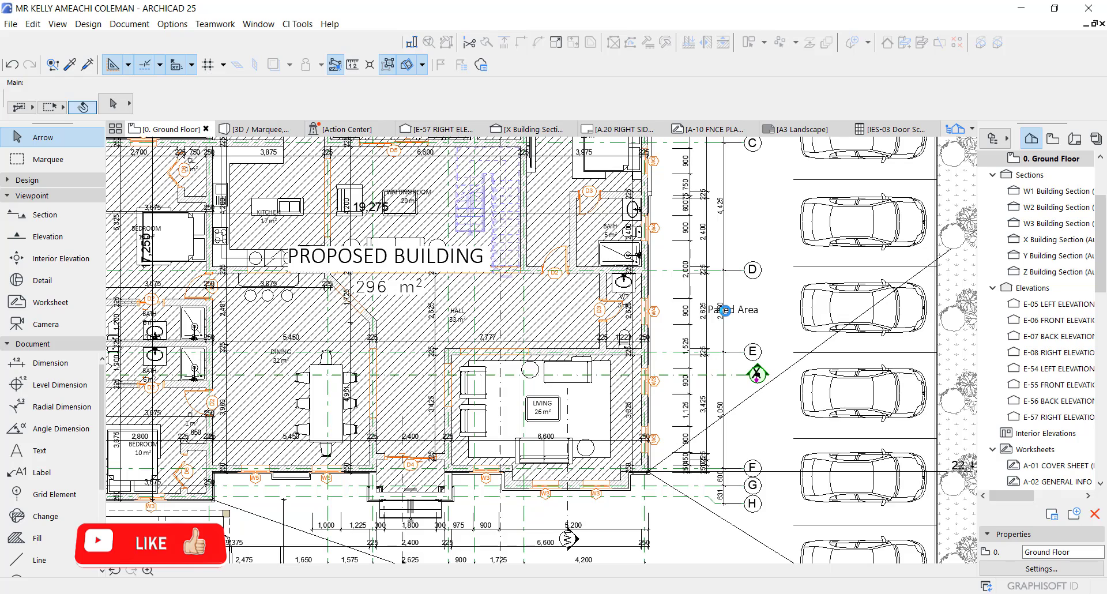
# Step: Open the floor plan of 1. Story
pyautogui.click(725, 310)
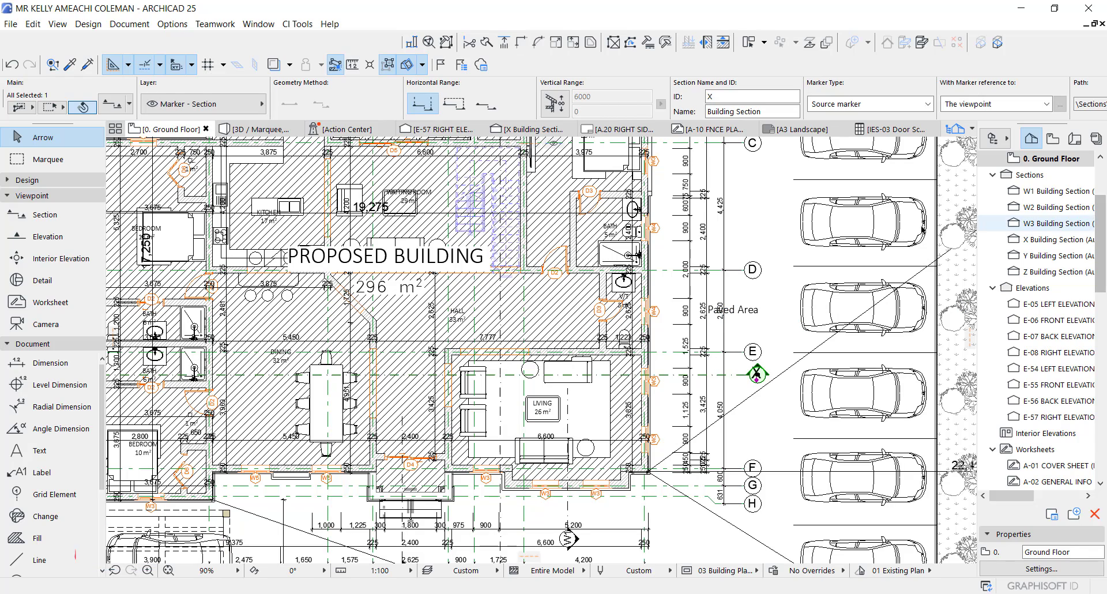
pyautogui.scroll(-4, 921, 229)
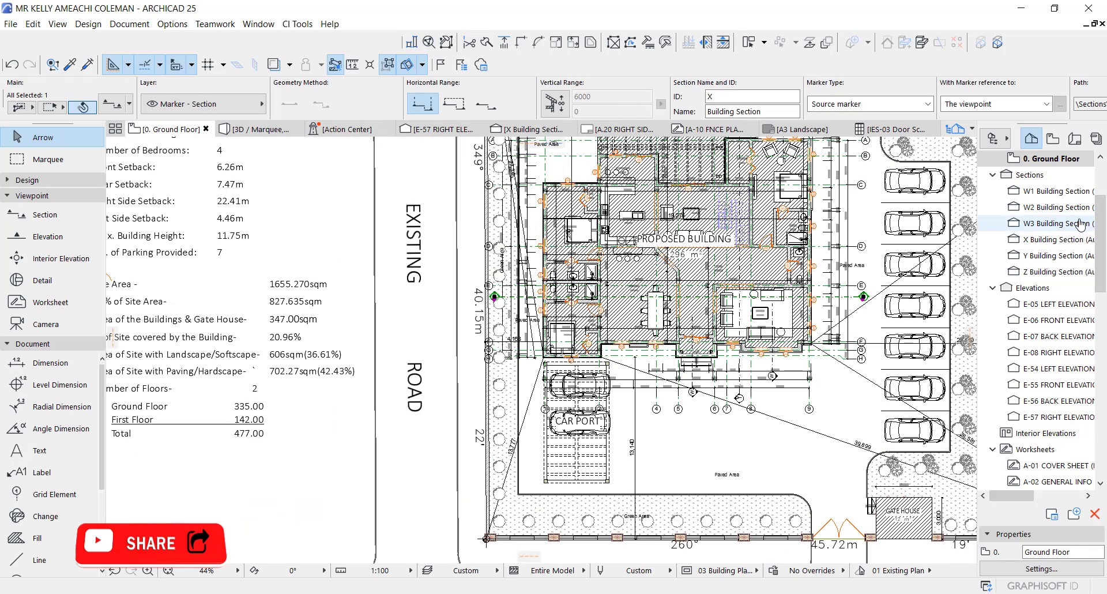
pyautogui.scroll(3, 1080, 224)
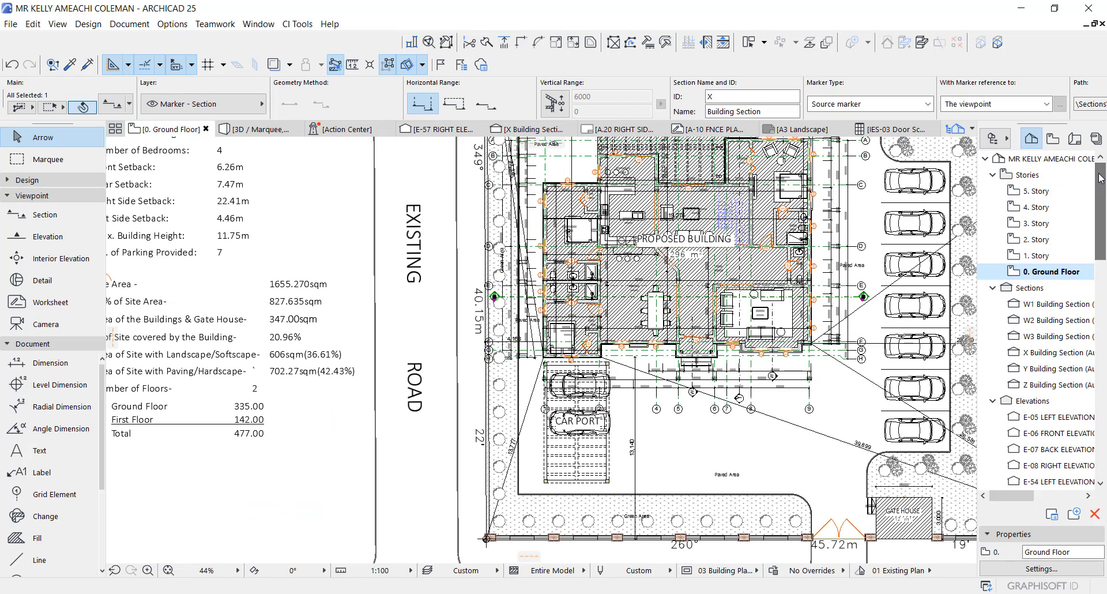
pyautogui.doubleClick(1043, 260)
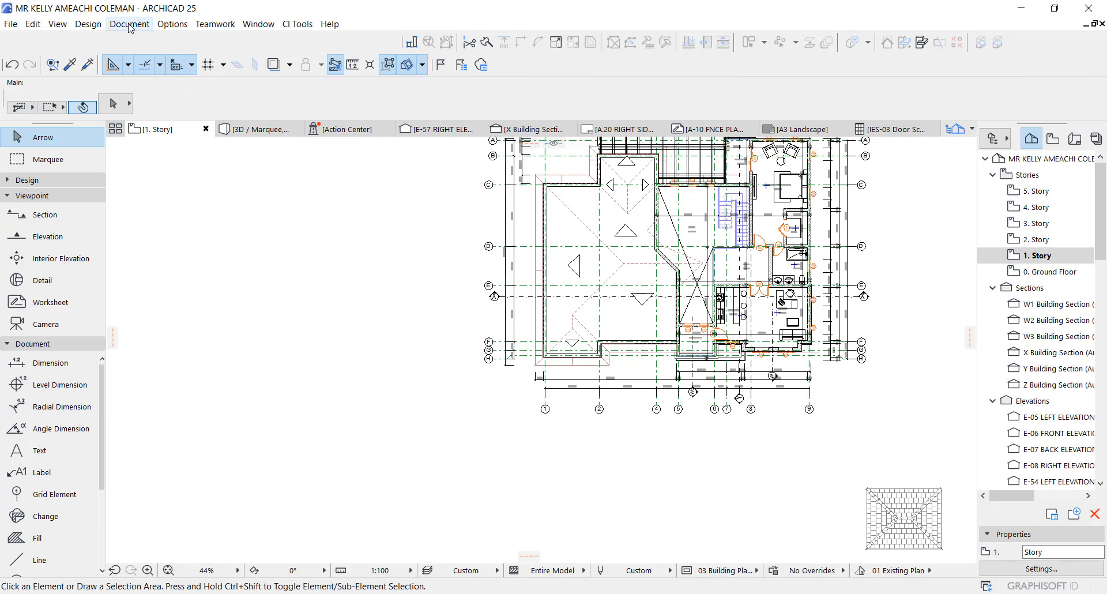
# Step: In the 3D view, select the grouped fascia walls under the lower roof and delete them
pyautogui.scroll(5, 586, 339)
pyautogui.moveTo(586, 339); pyautogui.dragTo(454, 366, button='middle')
pyautogui.scroll(1, 620, 403)
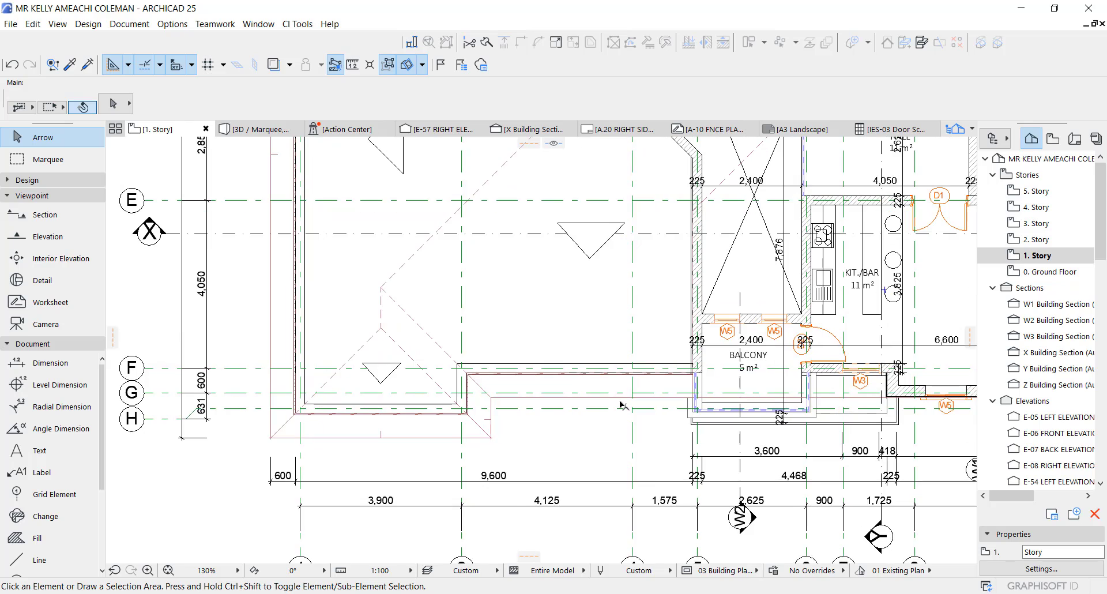
pyautogui.press('F3')
pyautogui.scroll(2, 535, 311)
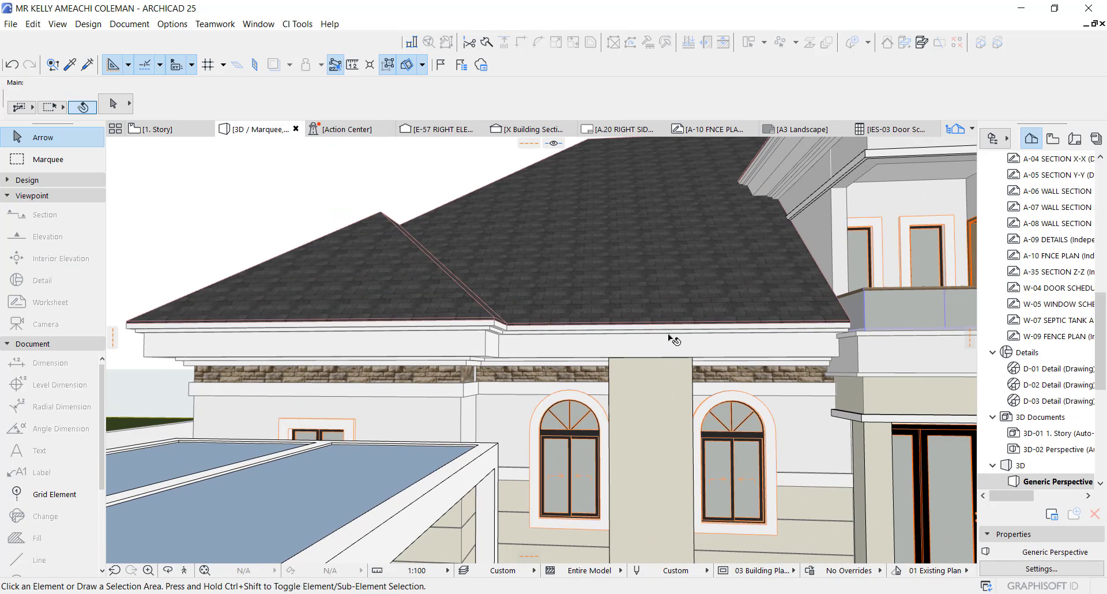
pyautogui.click(740, 341)
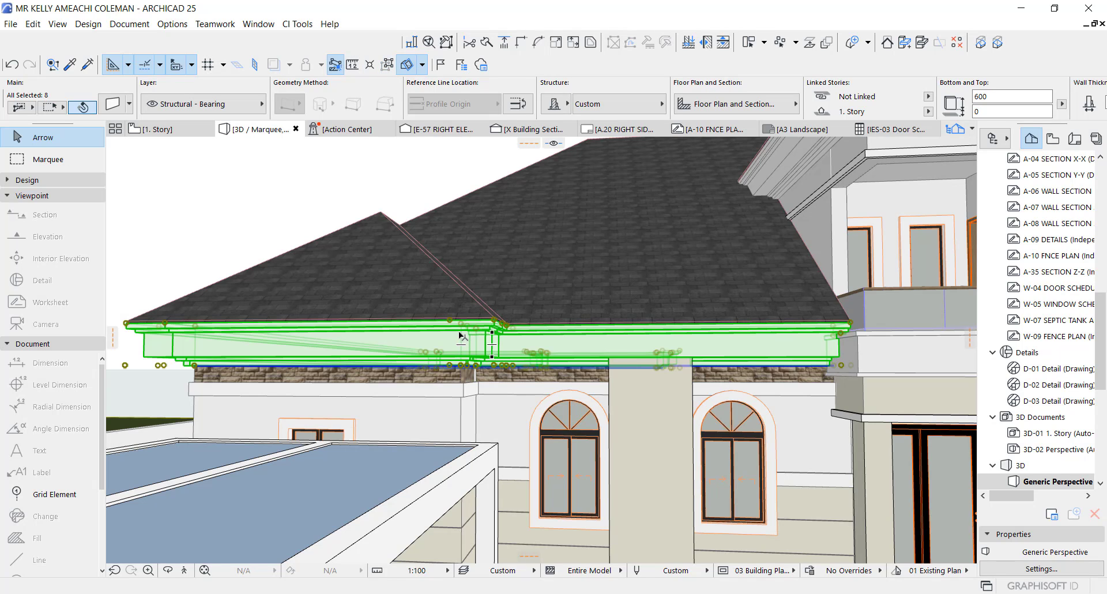
pyautogui.press('o')
pyautogui.moveTo(355, 321); pyautogui.dragTo(686, 313)
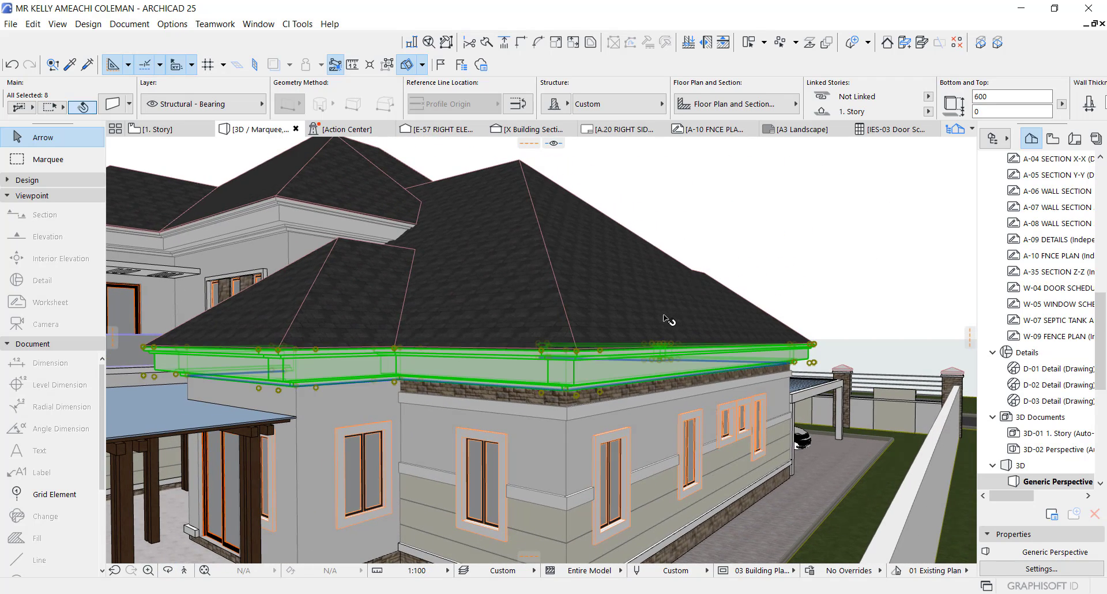
pyautogui.press('Escape')
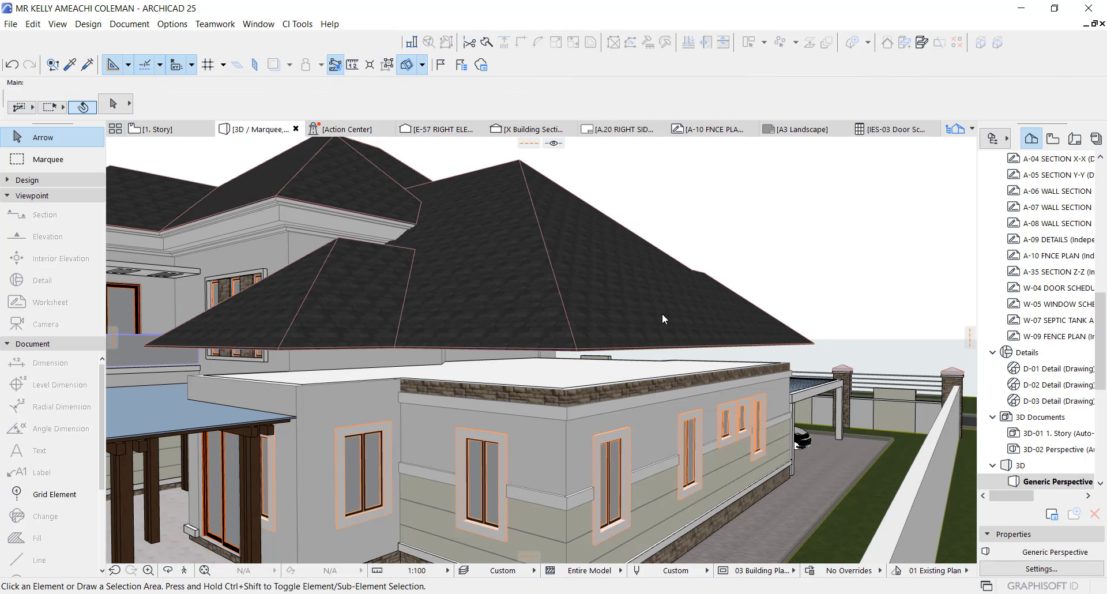
# Step: Examine the bare eaves from around the building in 3D and return to the floor plan of 1. Story
pyautogui.press('o')
pyautogui.moveTo(657, 324); pyautogui.dragTo(403, 321)
pyautogui.moveTo(709, 323); pyautogui.dragTo(420, 287)
pyautogui.moveTo(727, 275); pyautogui.dragTo(389, 266)
pyautogui.scroll(-3, 389, 267)
pyautogui.moveTo(551, 247); pyautogui.dragTo(289, 322)
pyautogui.press('Escape')
pyautogui.press('F2')
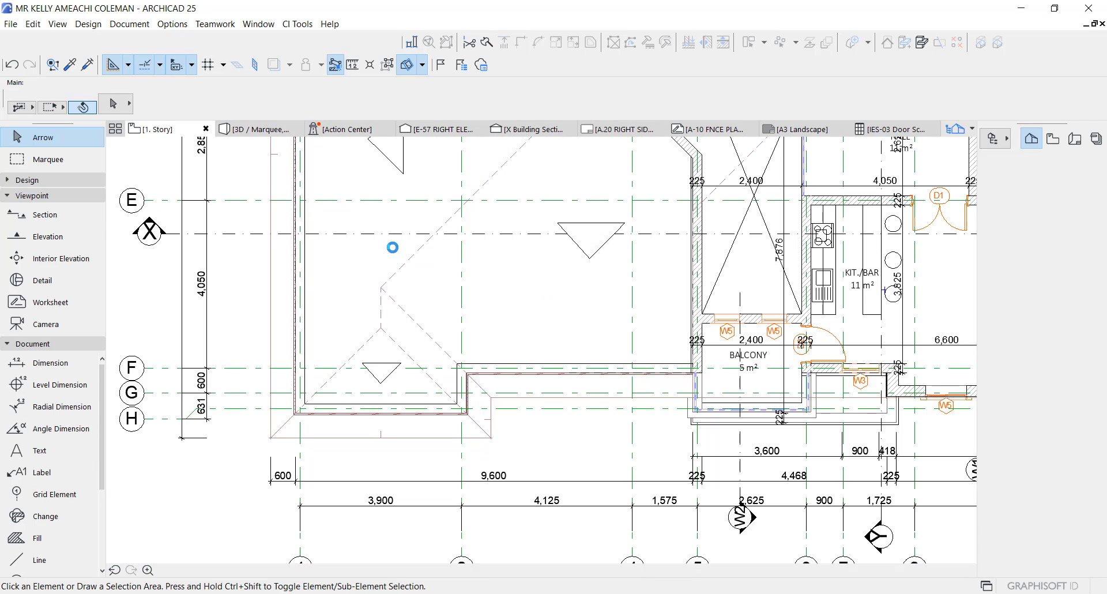
# Step: Activate the Beam tool and set its structure to Complex Profile
pyautogui.click(39, 181)
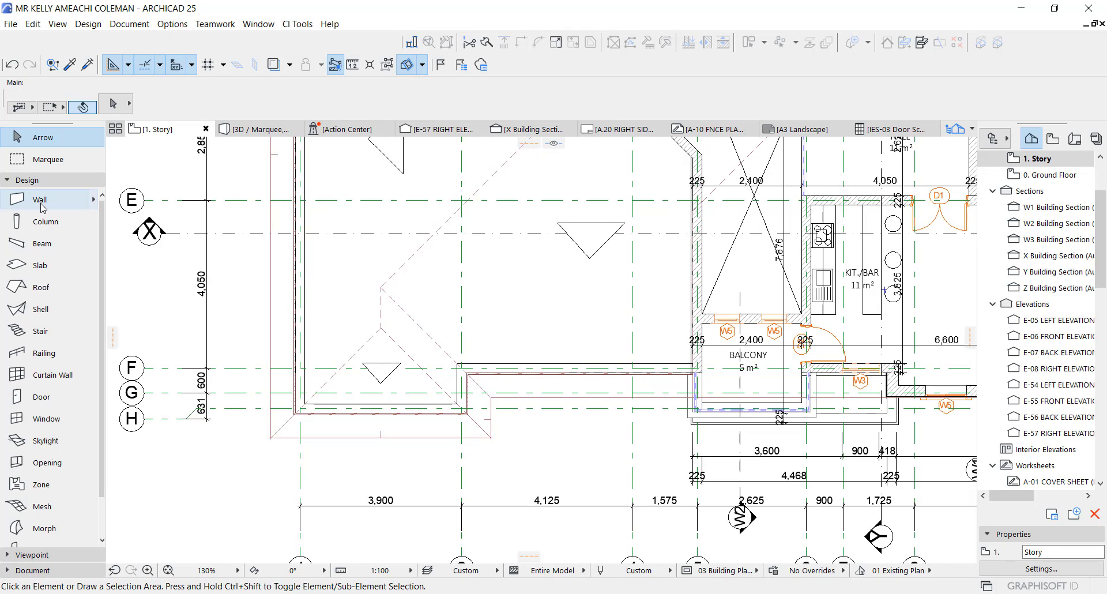
pyautogui.click(43, 245)
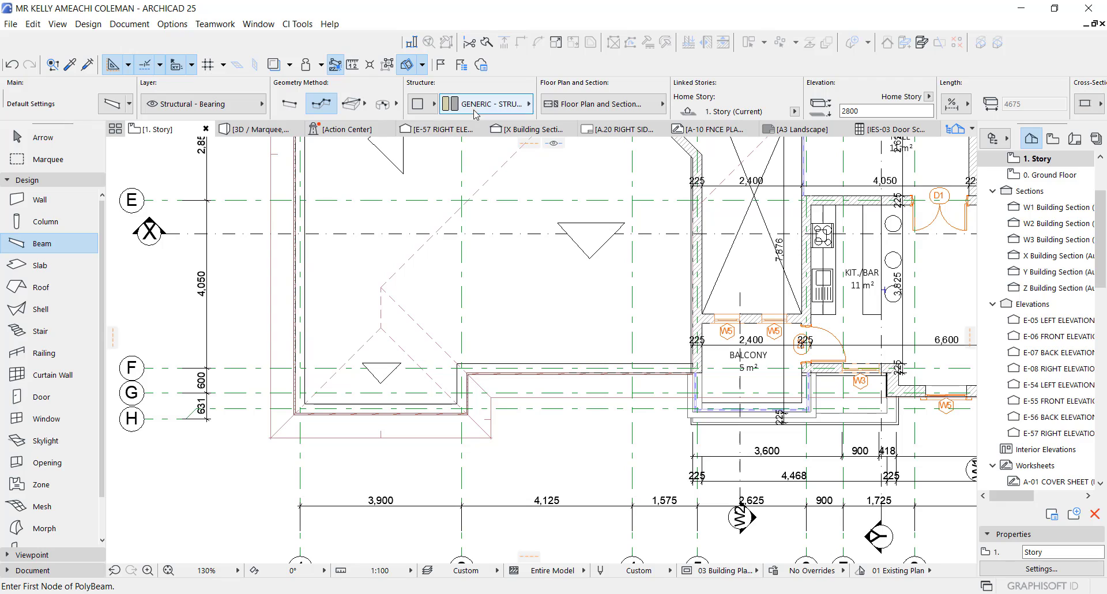
pyautogui.click(424, 107)
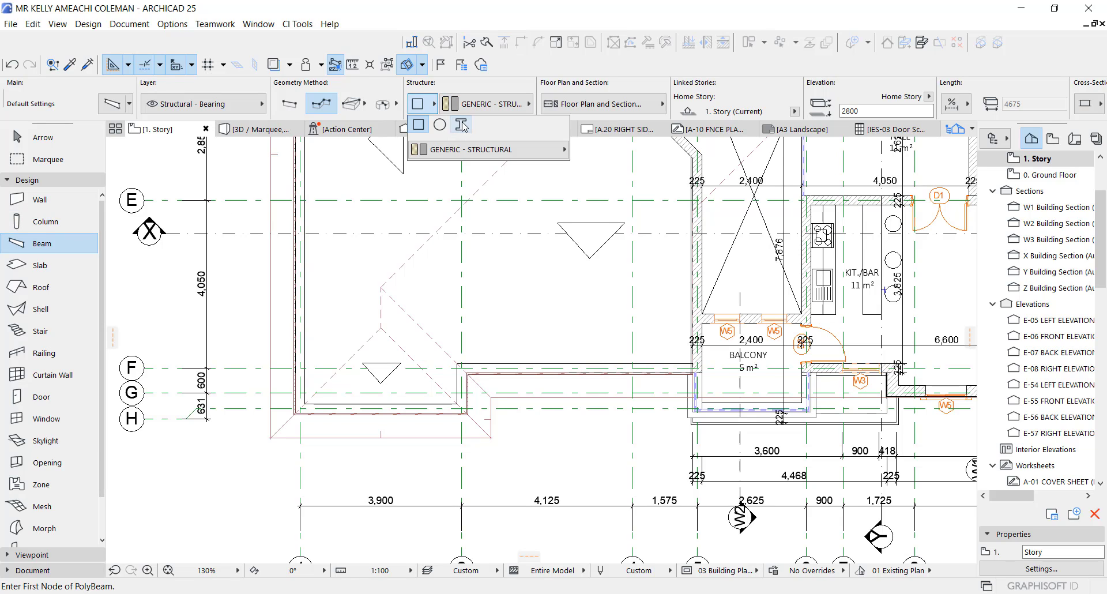
pyautogui.click(462, 125)
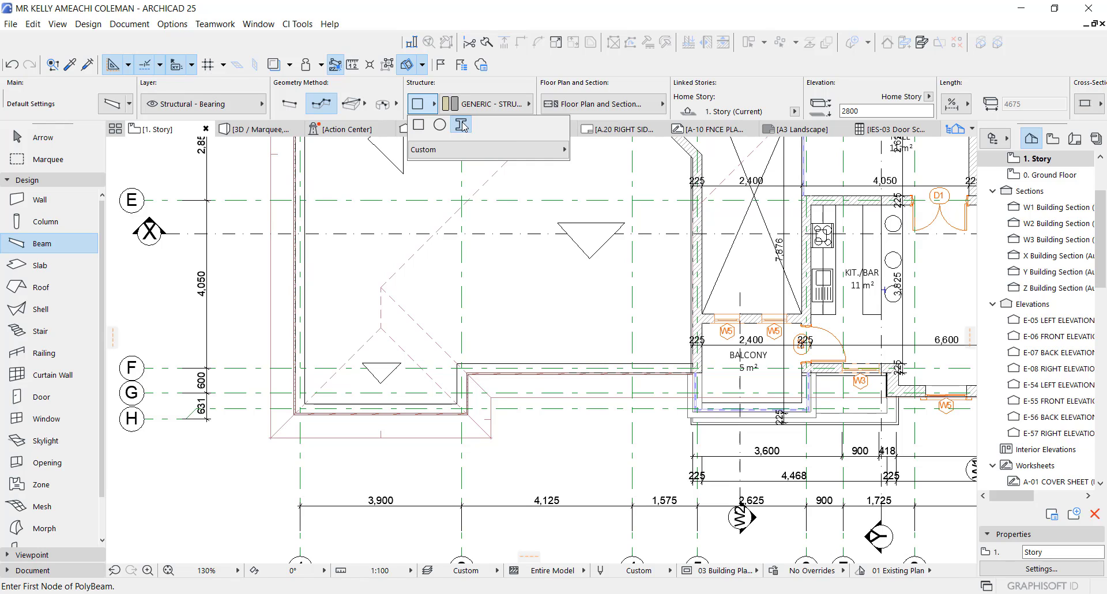
# Step: Review the complex profiles available for the Wall tool
pyautogui.click(49, 204)
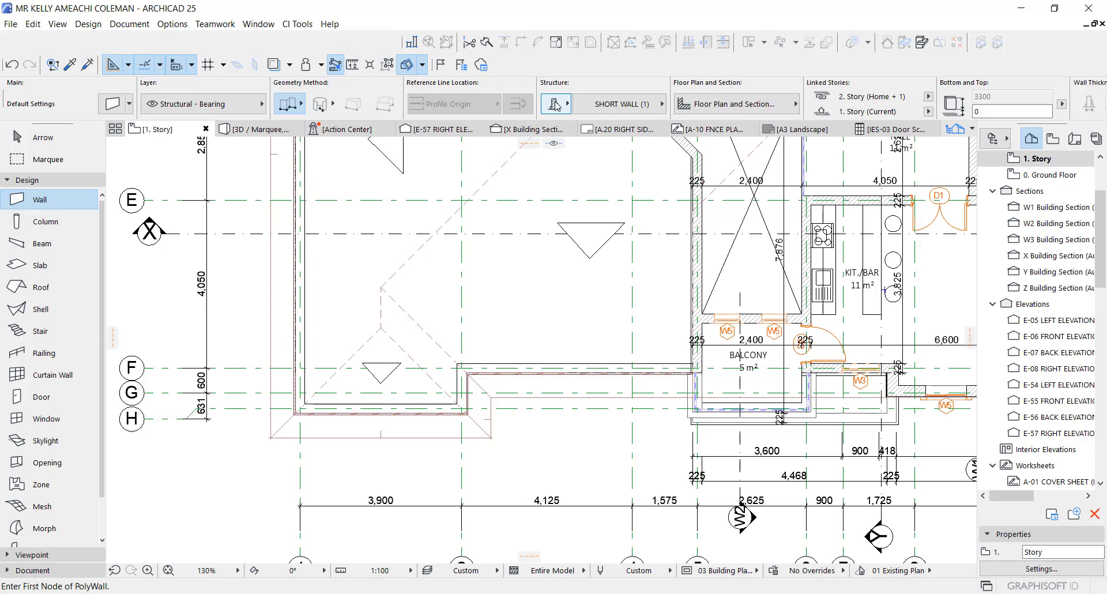
pyautogui.click(555, 104)
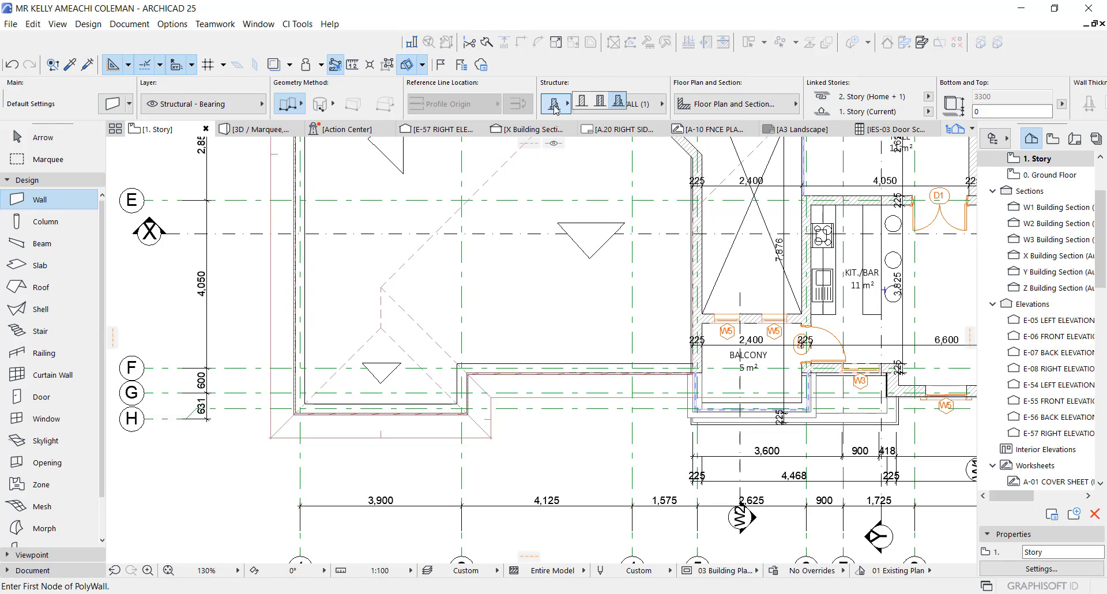
pyautogui.click(583, 103)
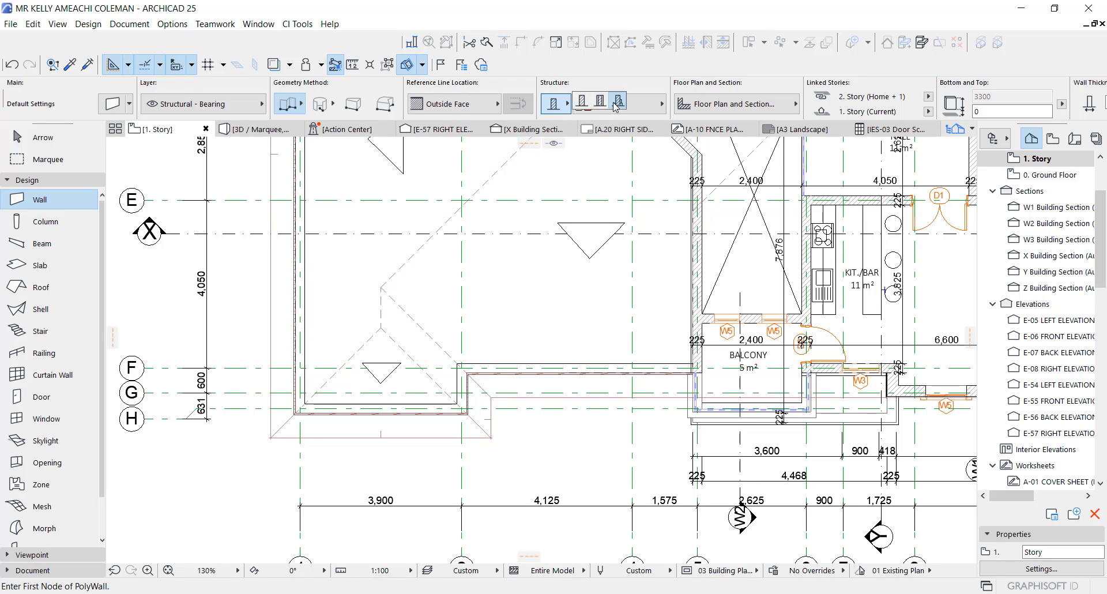
pyautogui.click(617, 103)
pyautogui.click(624, 109)
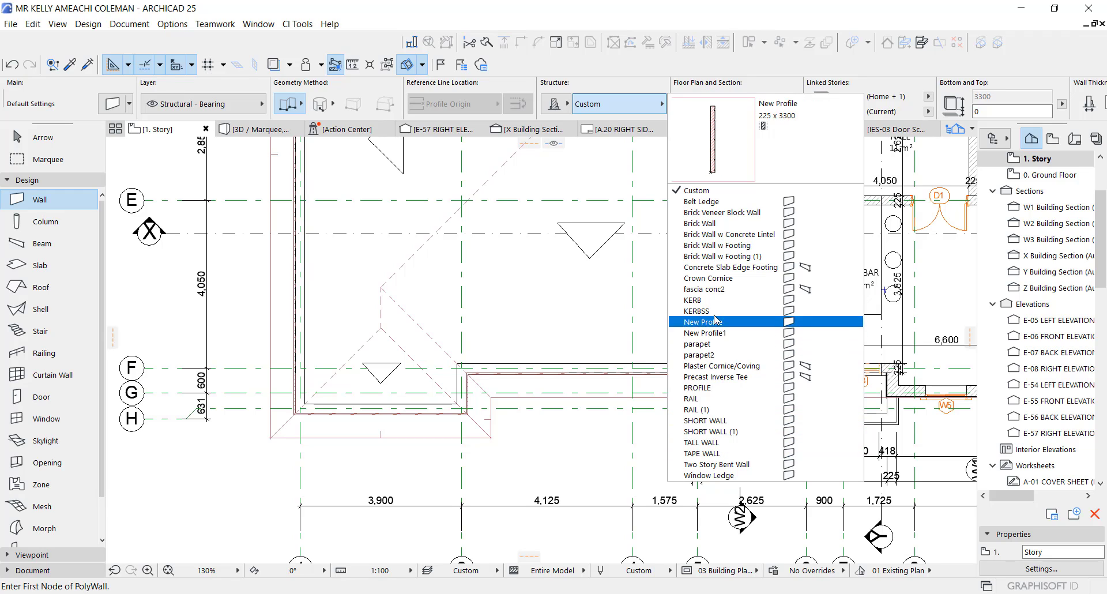
pyautogui.press('Escape')
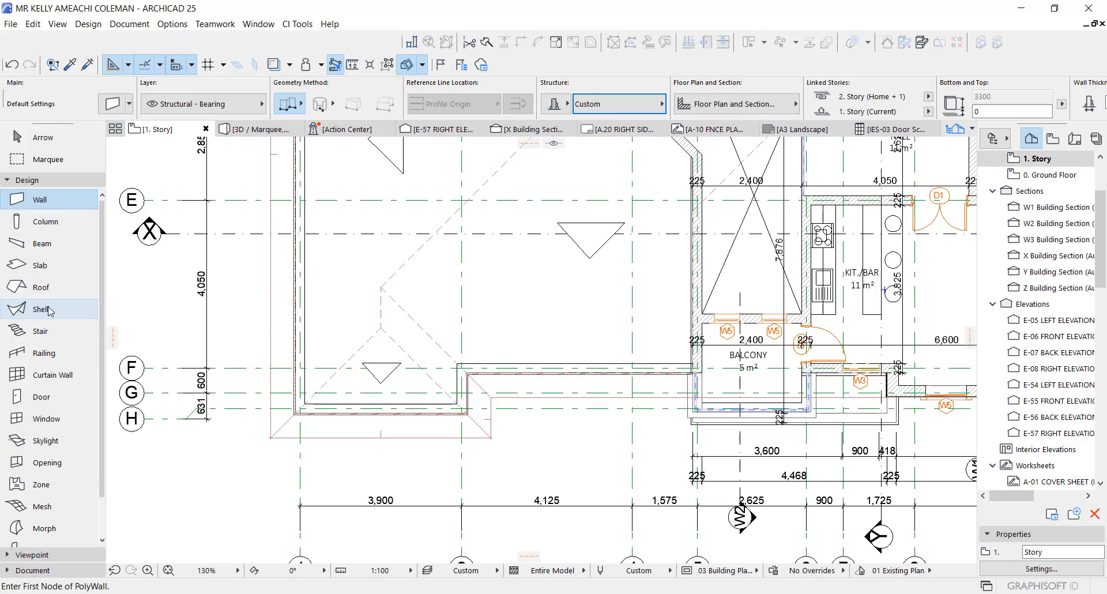
# Step: Return to the Beam tool and assign it the fascia conc2 profile
pyautogui.click(48, 247)
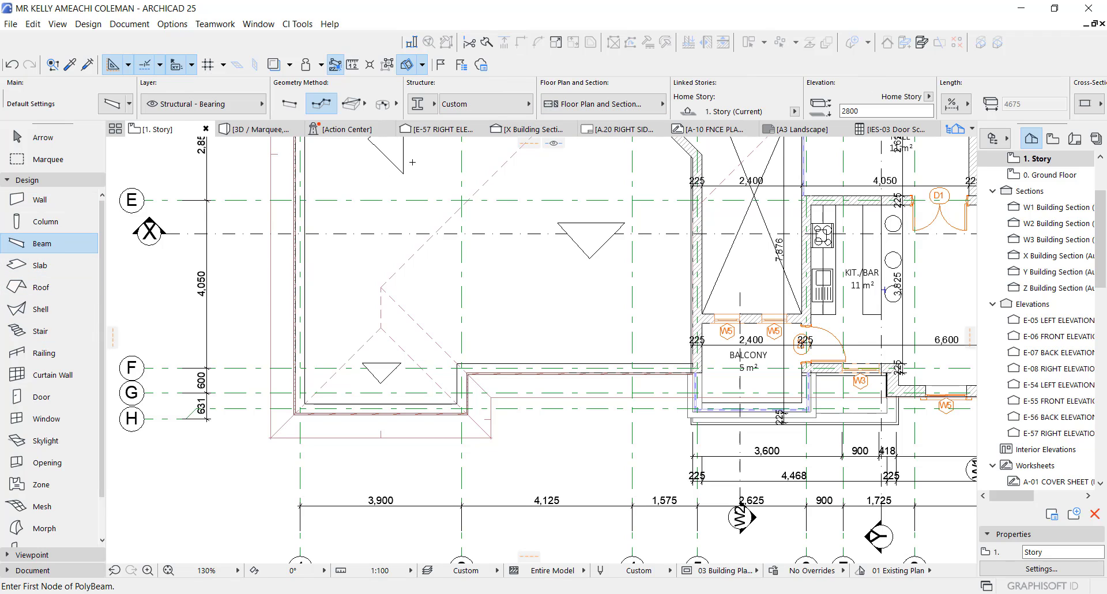
pyautogui.click(495, 105)
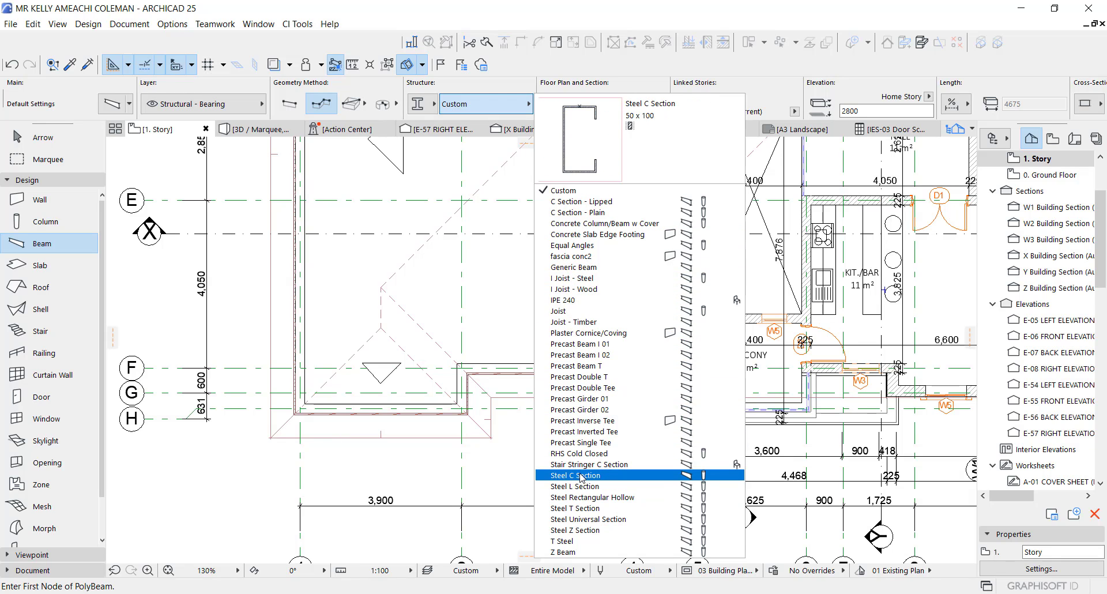
pyautogui.click(570, 256)
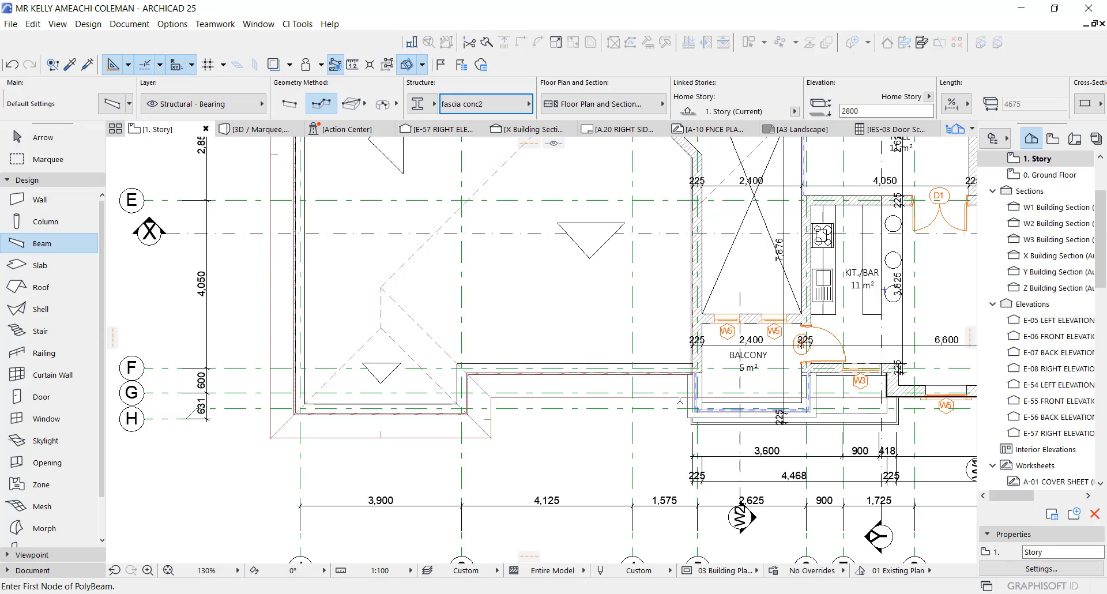
# Step: Start a chained fascia beam near the balcony wall and trace the wall edge 5471 mm to the inner corner, around it, and 4133 mm to corner 1/H
pyautogui.scroll(5, 680, 401)
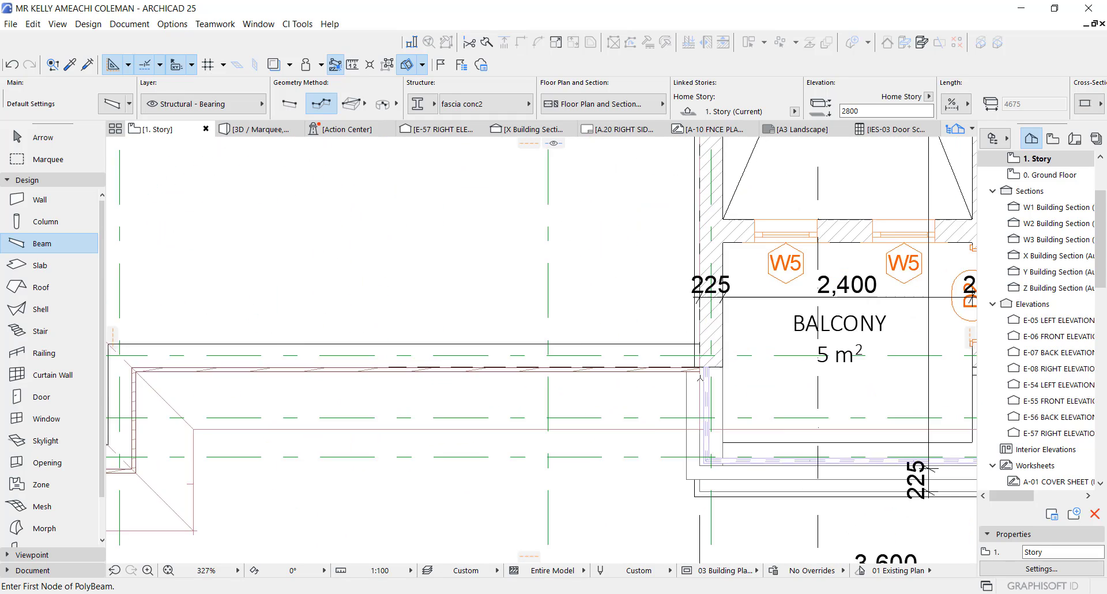
pyautogui.scroll(8, 700, 378)
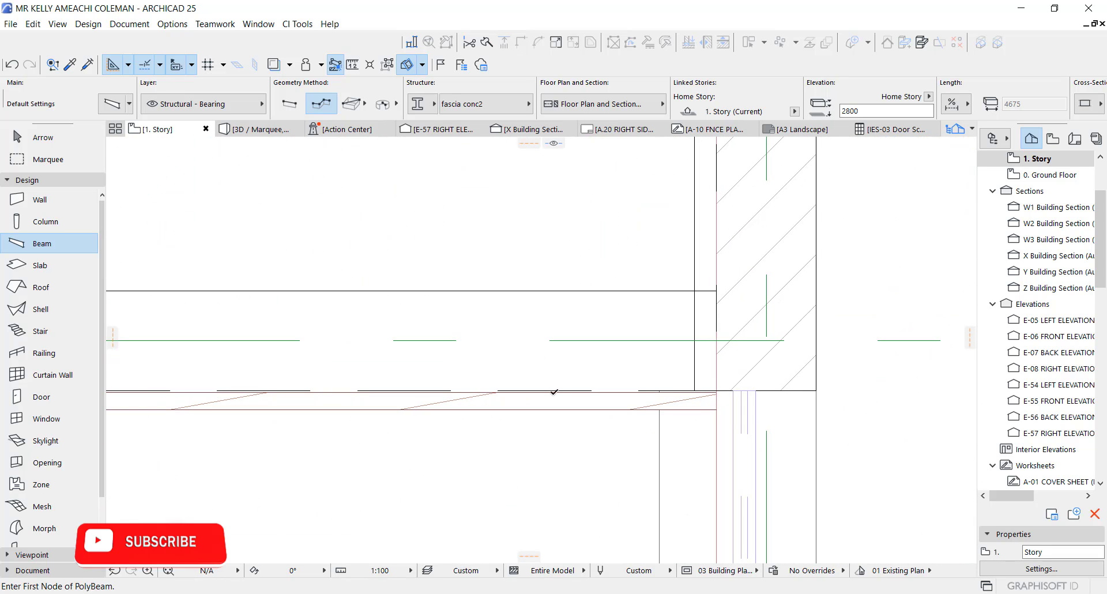
pyautogui.click(554, 392)
pyautogui.scroll(-6, 724, 353)
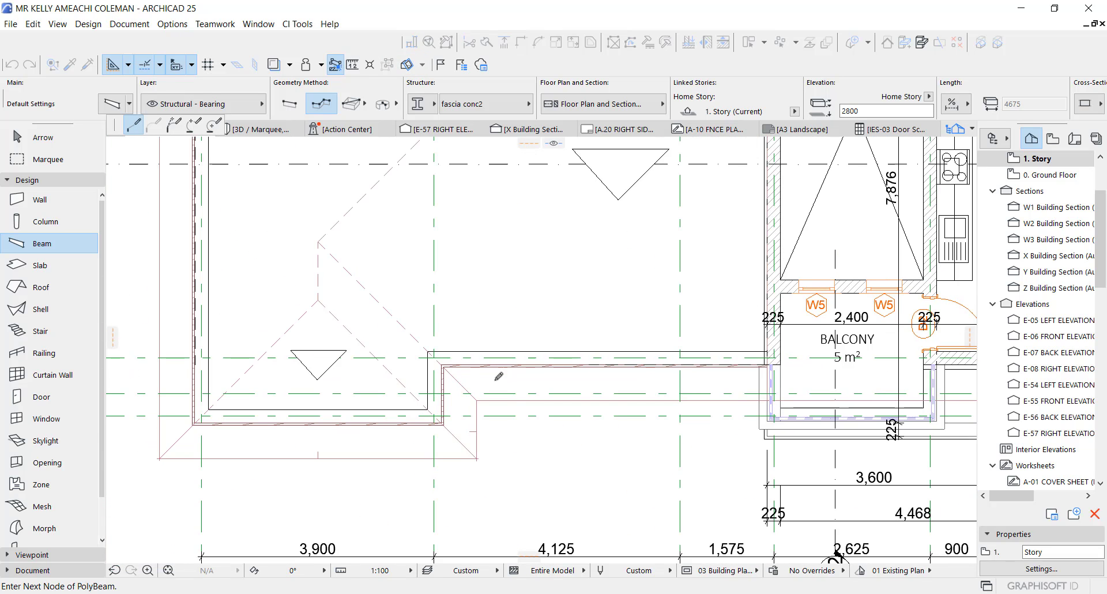
pyautogui.scroll(3, 444, 362)
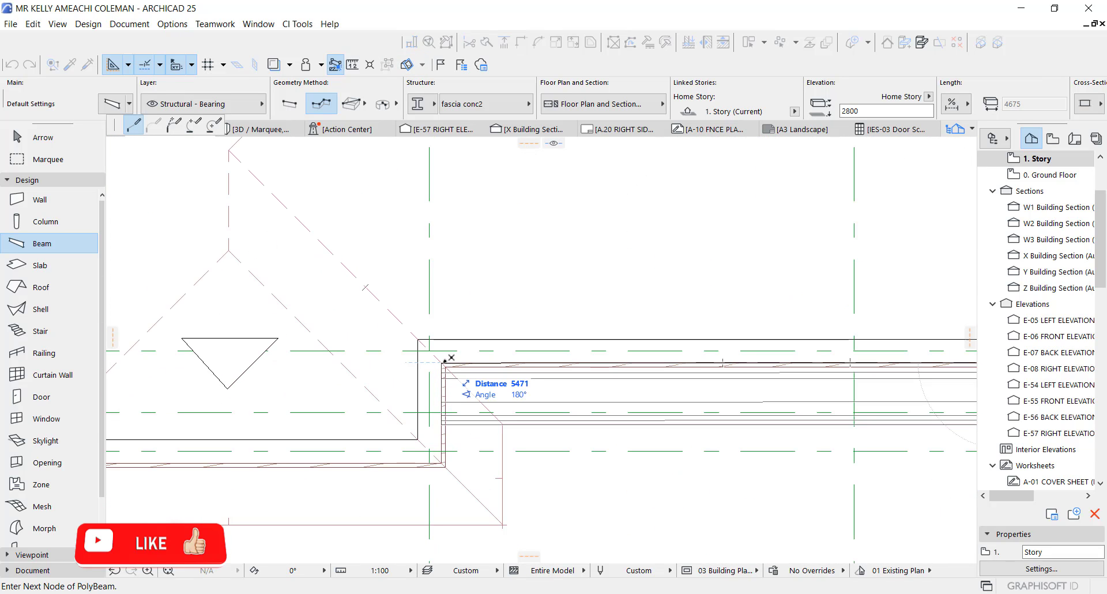
pyautogui.click(442, 362)
pyautogui.click(443, 464)
pyautogui.moveTo(316, 471); pyautogui.dragTo(754, 471, button='middle')
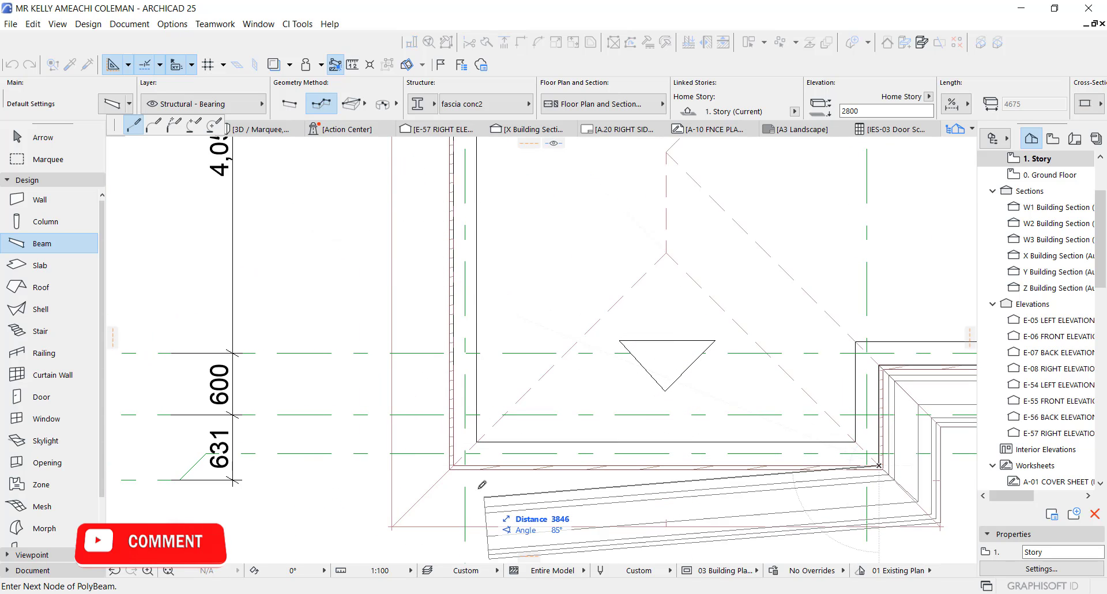
pyautogui.click(452, 465)
# Step: Continue the fascia beam 12529 mm along the grid 1 wall and 3900 mm along grid C to the inner corner
pyautogui.scroll(-2, 459, 292)
pyautogui.moveTo(460, 292); pyautogui.dragTo(424, 531, button='middle')
pyautogui.scroll(4, 412, 212)
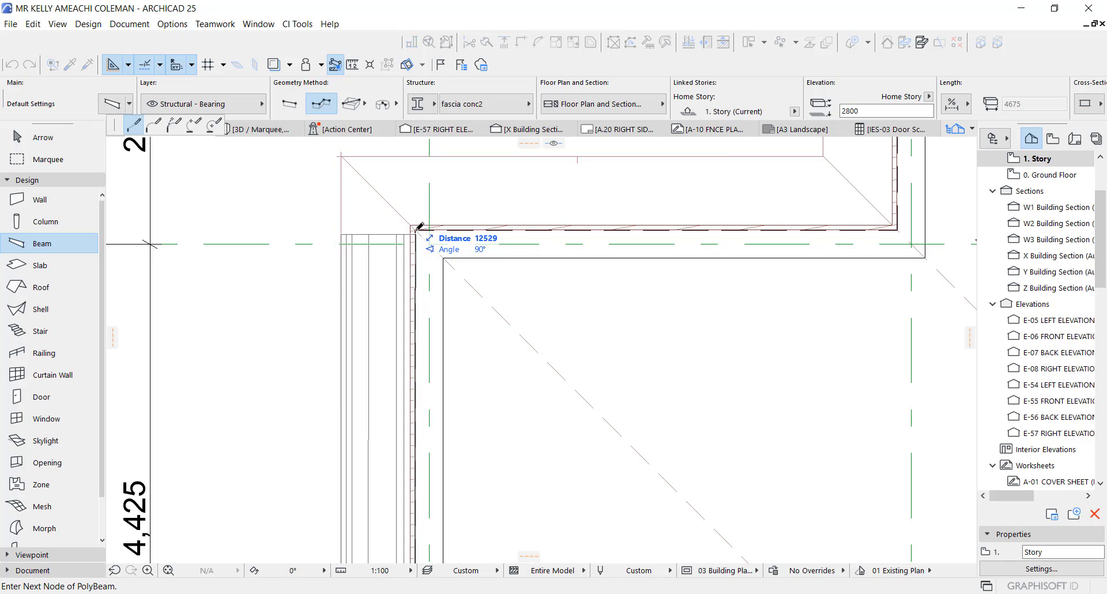
pyautogui.click(417, 229)
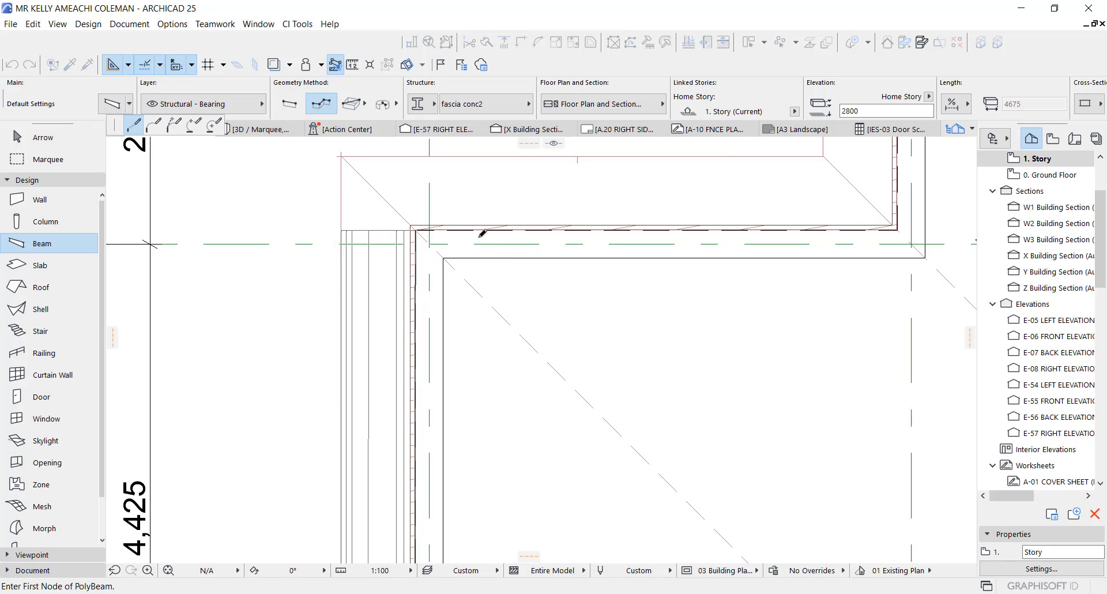
pyautogui.click(896, 229)
# Step: Carry the fascia beam 2100 mm out and around the bay between grids 2 and 4, and finish it at the hatched wall on grid C
pyautogui.moveTo(897, 230); pyautogui.dragTo(449, 460, button='middle')
pyautogui.moveTo(652, 275); pyautogui.dragTo(490, 381, button='middle')
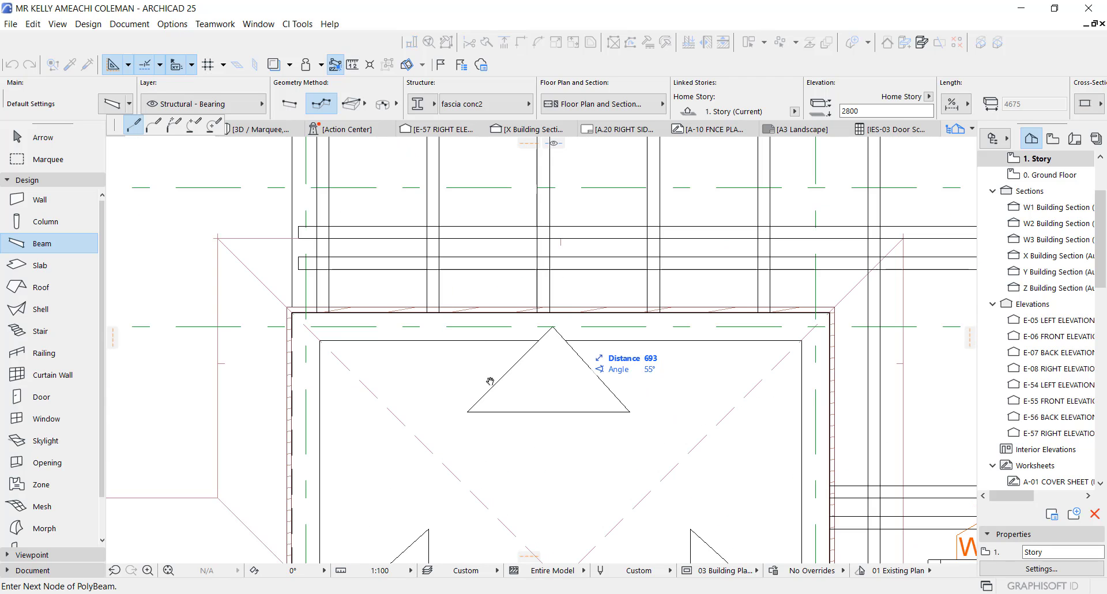
pyautogui.scroll(-3, 389, 306)
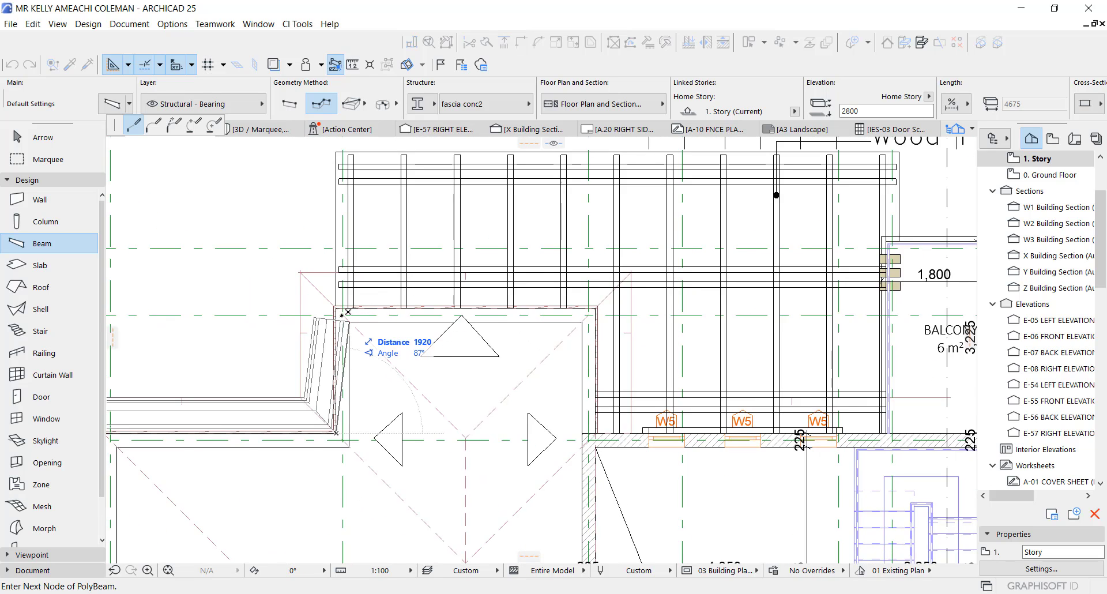
pyautogui.scroll(3, 347, 312)
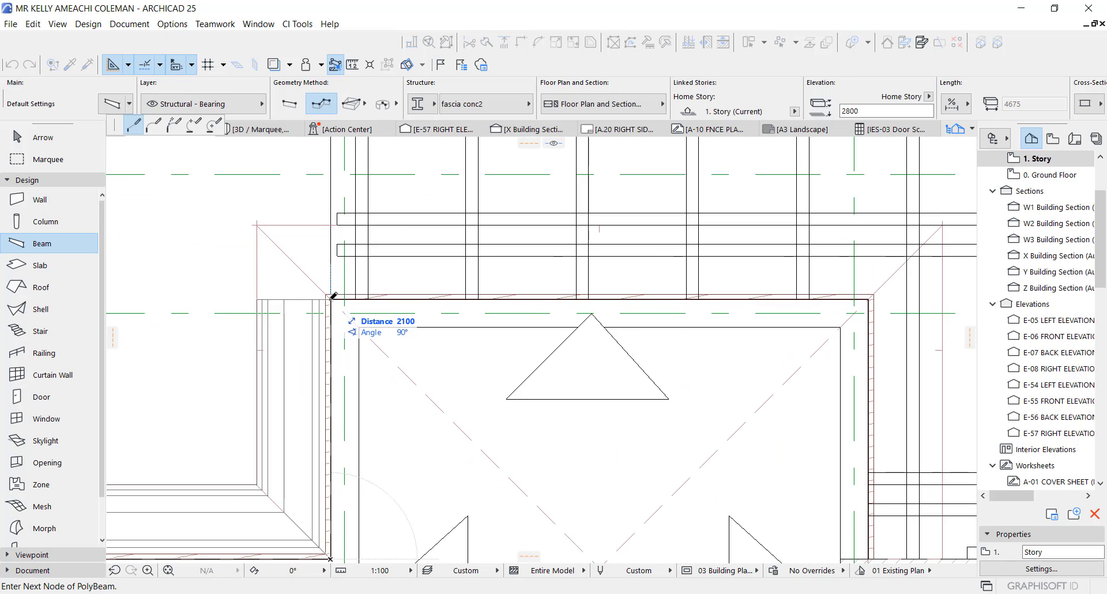
pyautogui.click(331, 298)
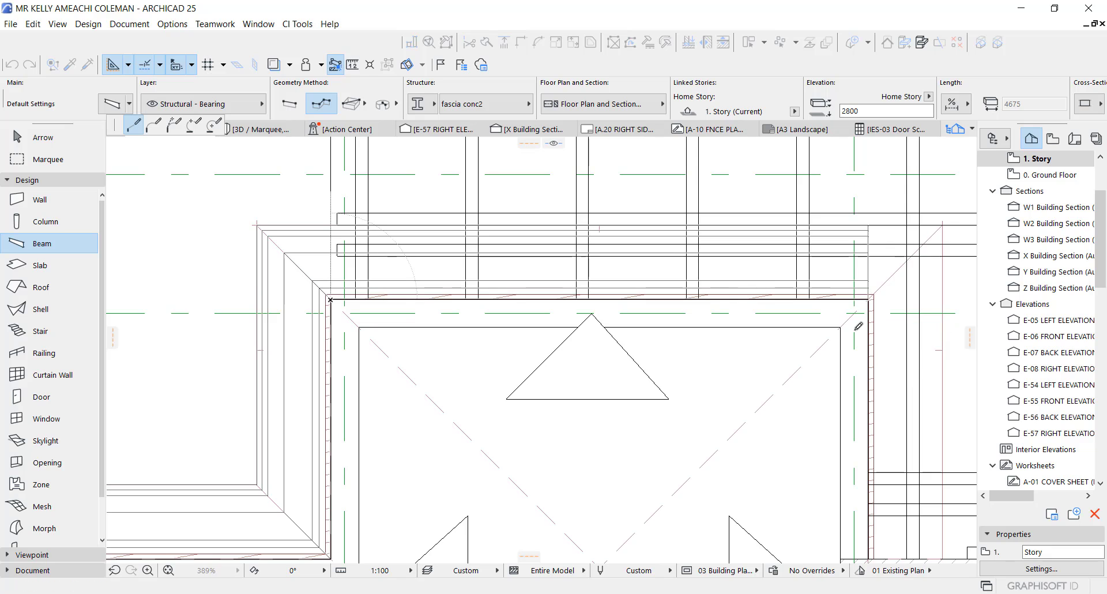
pyautogui.click(868, 299)
pyautogui.scroll(-3, 866, 351)
pyautogui.scroll(3, 855, 420)
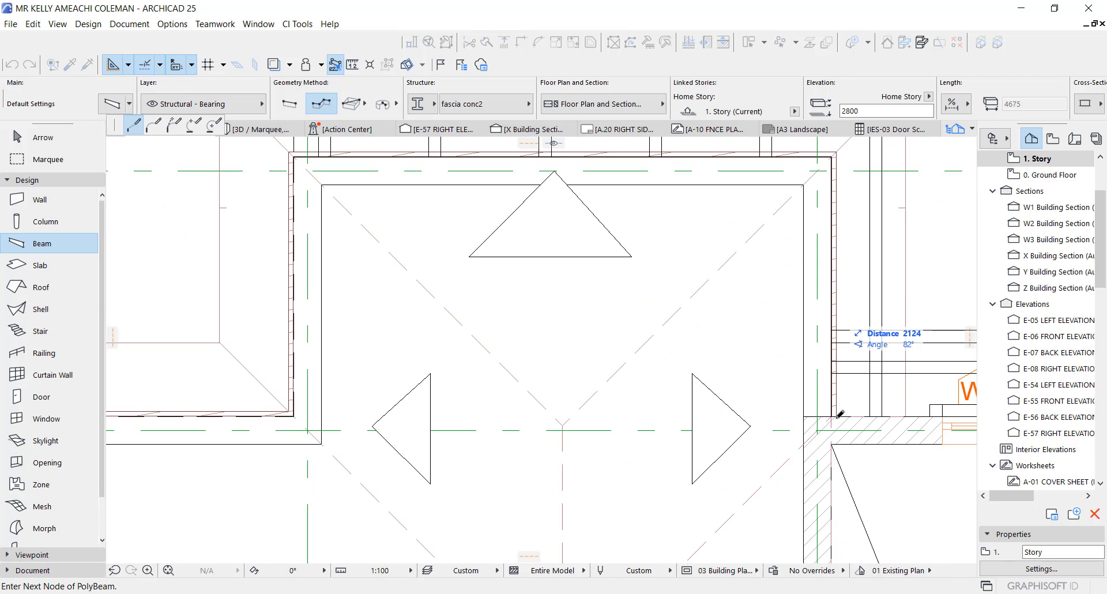
pyautogui.click(836, 416)
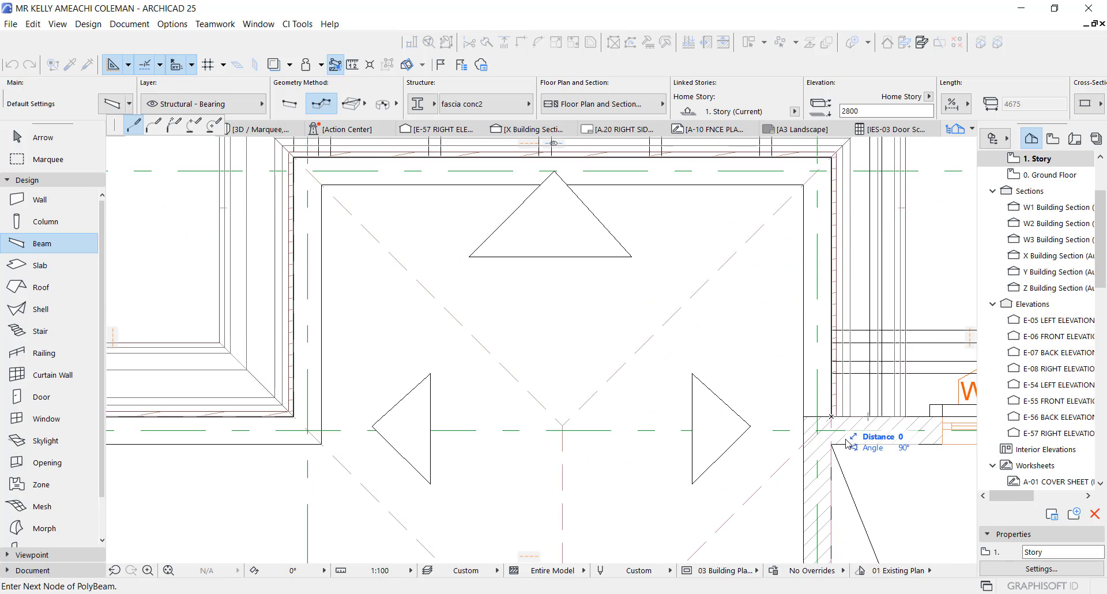
pyautogui.rightClick(832, 417)
pyautogui.click(854, 522)
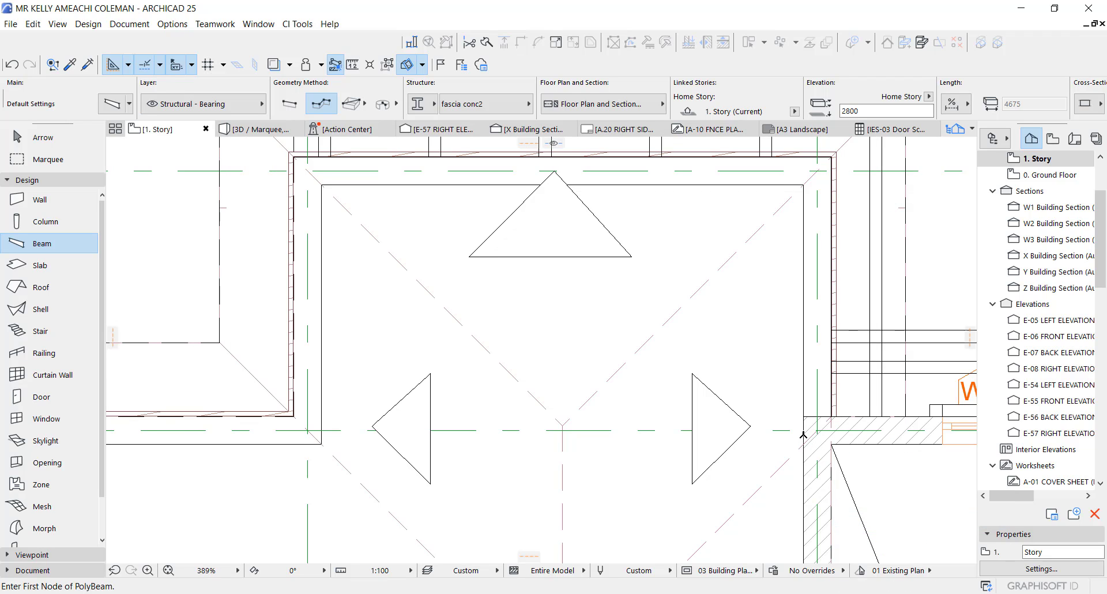
# Step: In the 3D view, move the whole fascia beam chain straight down until its top outer corner meets the lower roof's eave corner
pyautogui.press('F3')
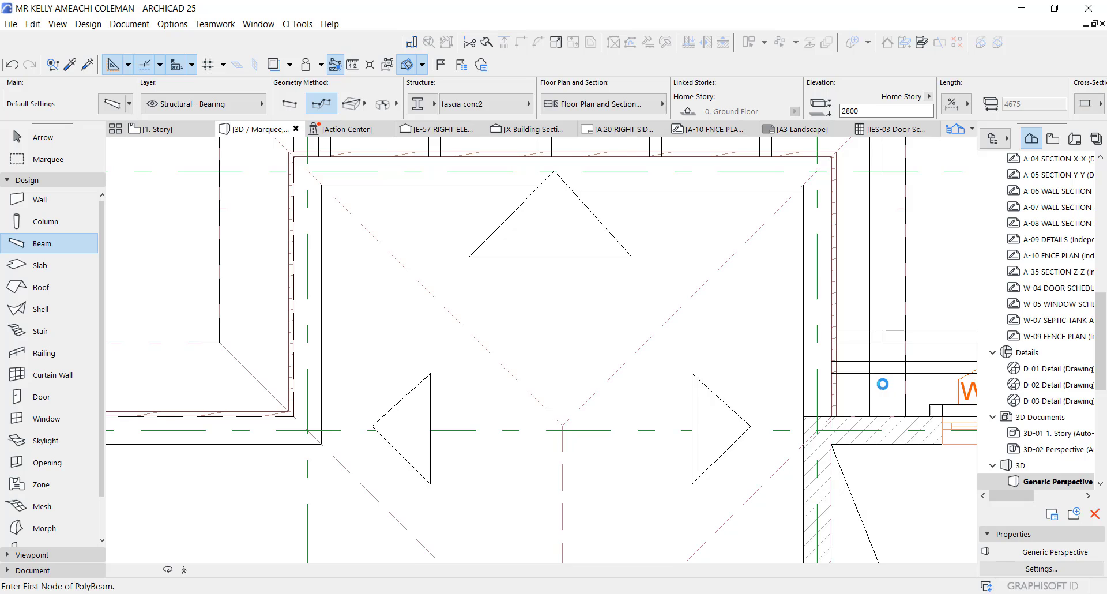
pyautogui.press('Escape')
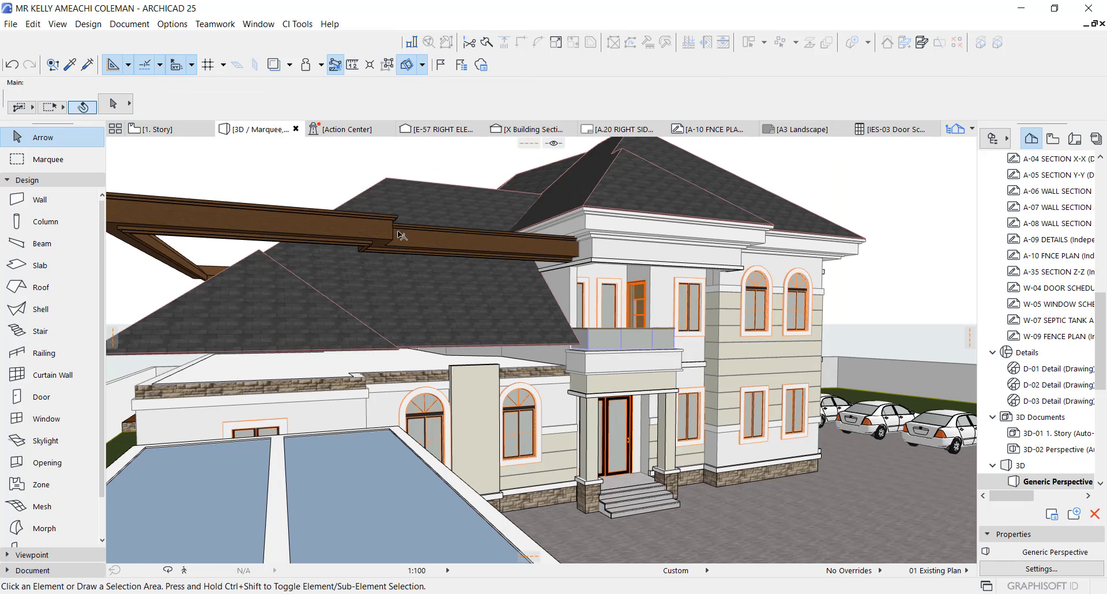
pyautogui.click(402, 234)
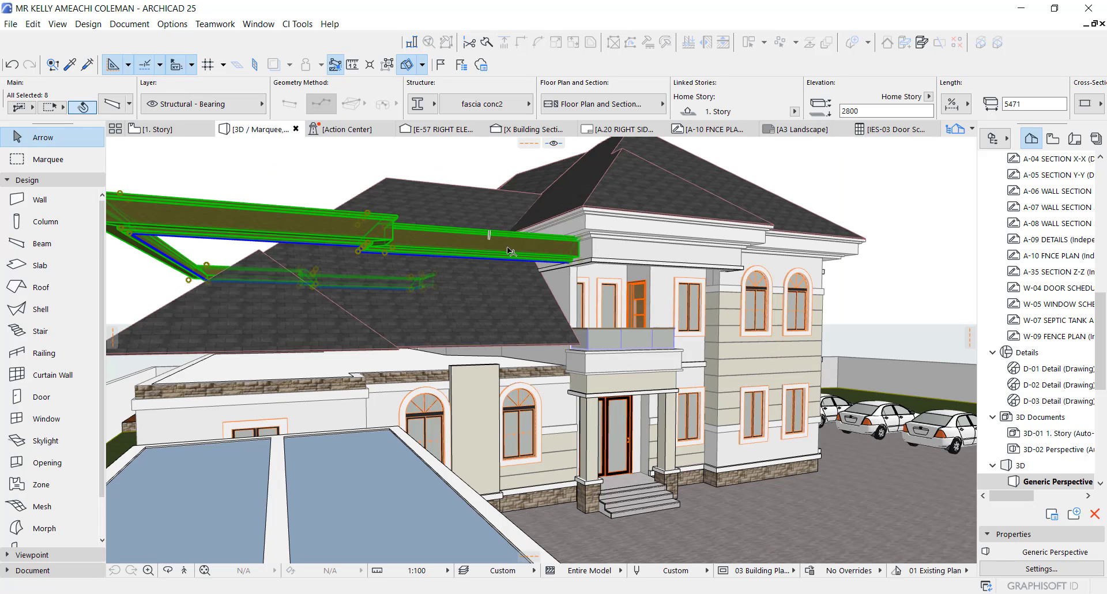
pyautogui.moveTo(430, 245); pyautogui.dragTo(674, 245, button='middle')
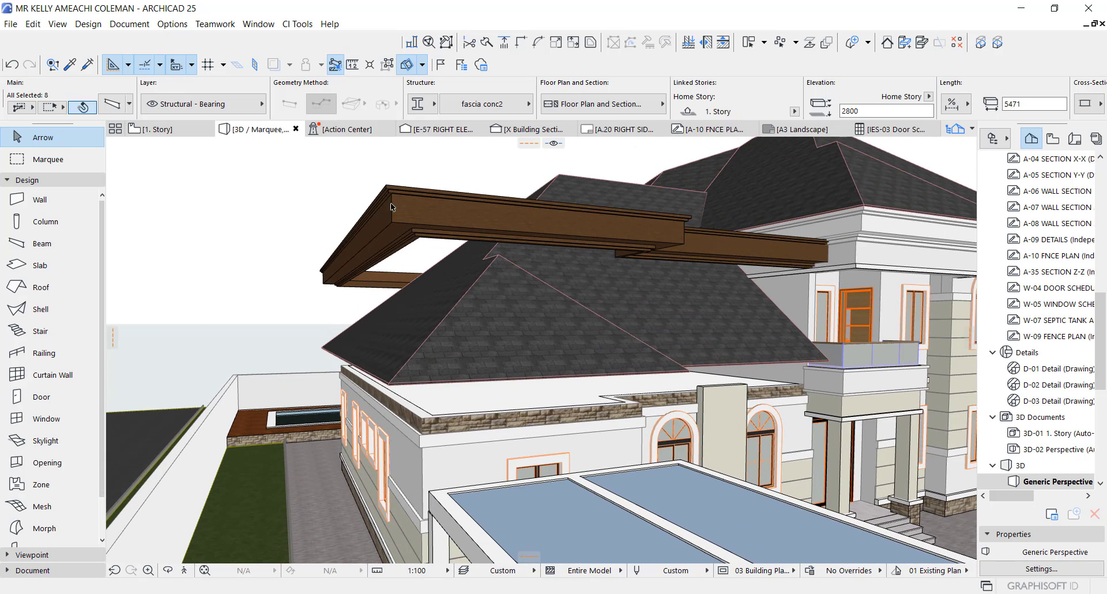
pyautogui.hotkey('ctrl', 'd')
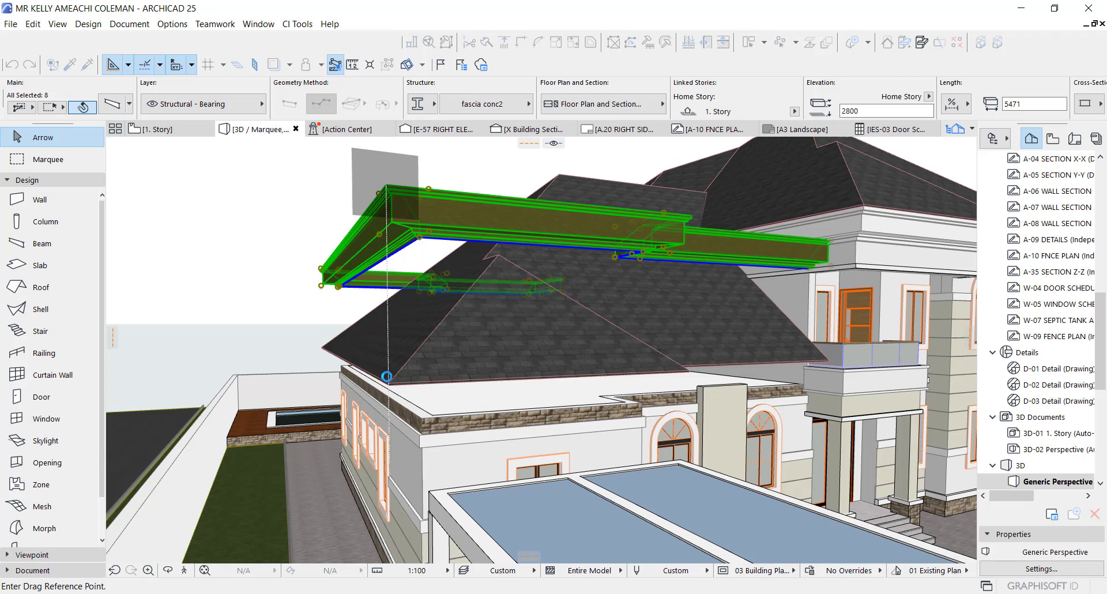
pyautogui.click(390, 384)
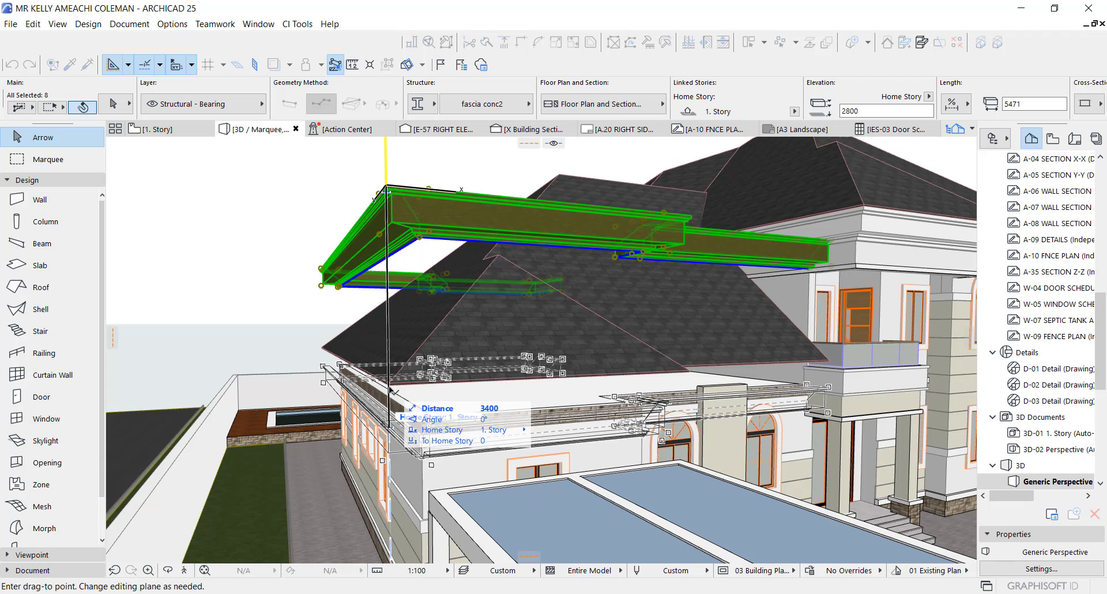
pyautogui.click(397, 385)
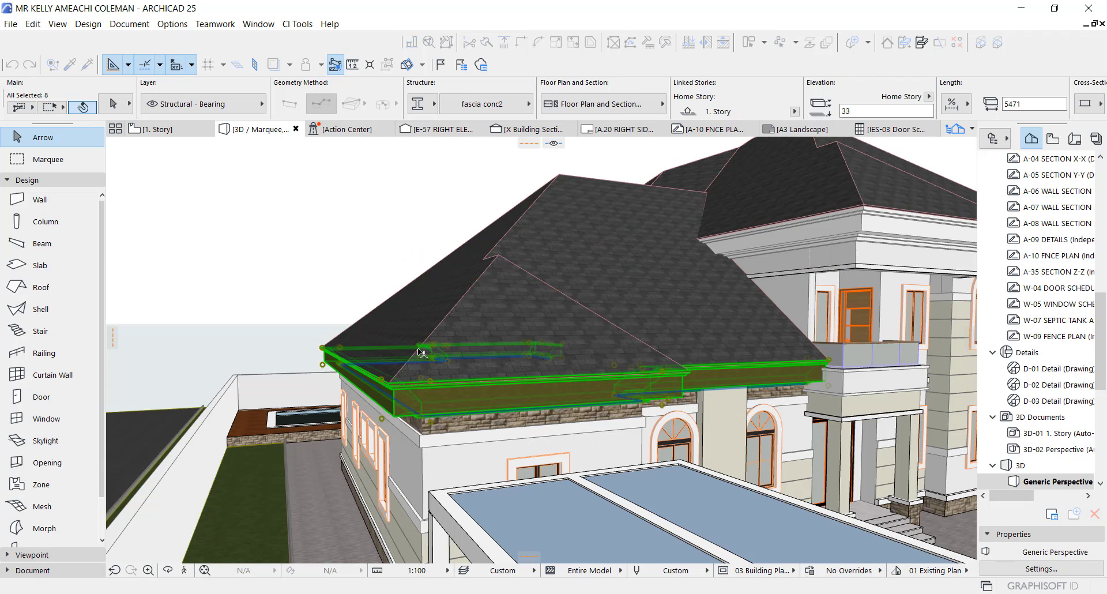
# Step: Remove both walnut wood surface overrides from the selected fascia beam segments
pyautogui.keyDown('shift'); pyautogui.moveTo(458, 318); pyautogui.dragTo(311, 278, button='middle'); pyautogui.keyUp('shift')
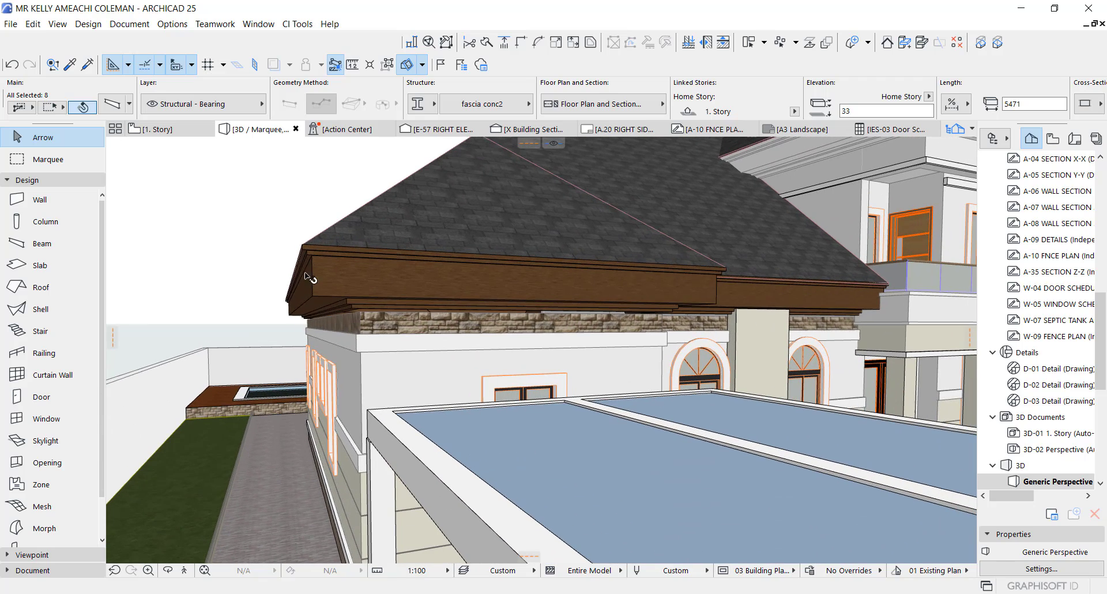
pyautogui.doubleClick(697, 298)
pyautogui.click(330, 116)
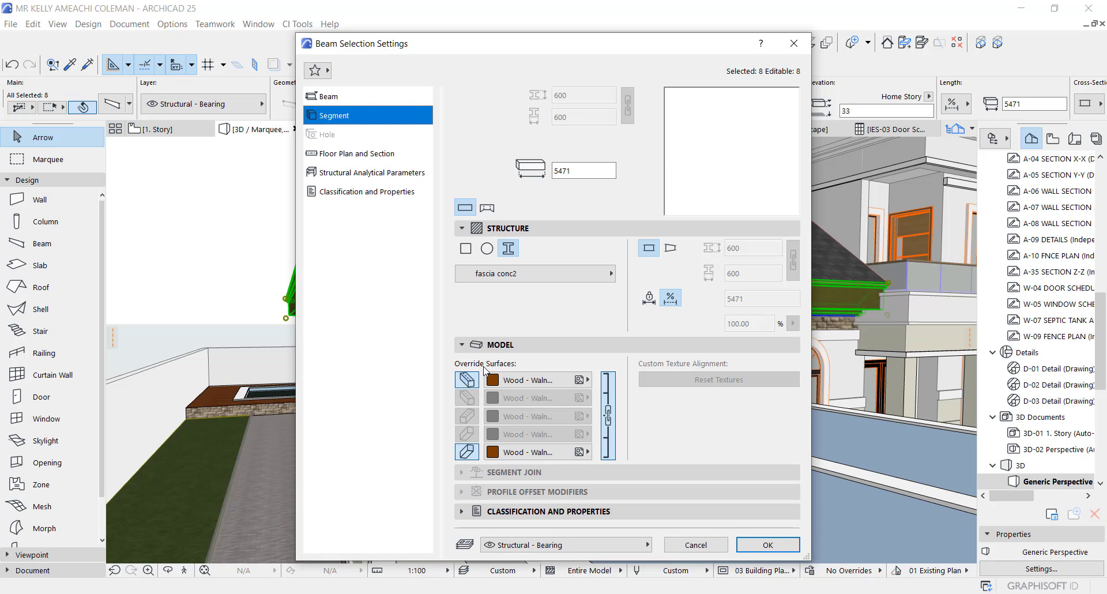
pyautogui.click(466, 381)
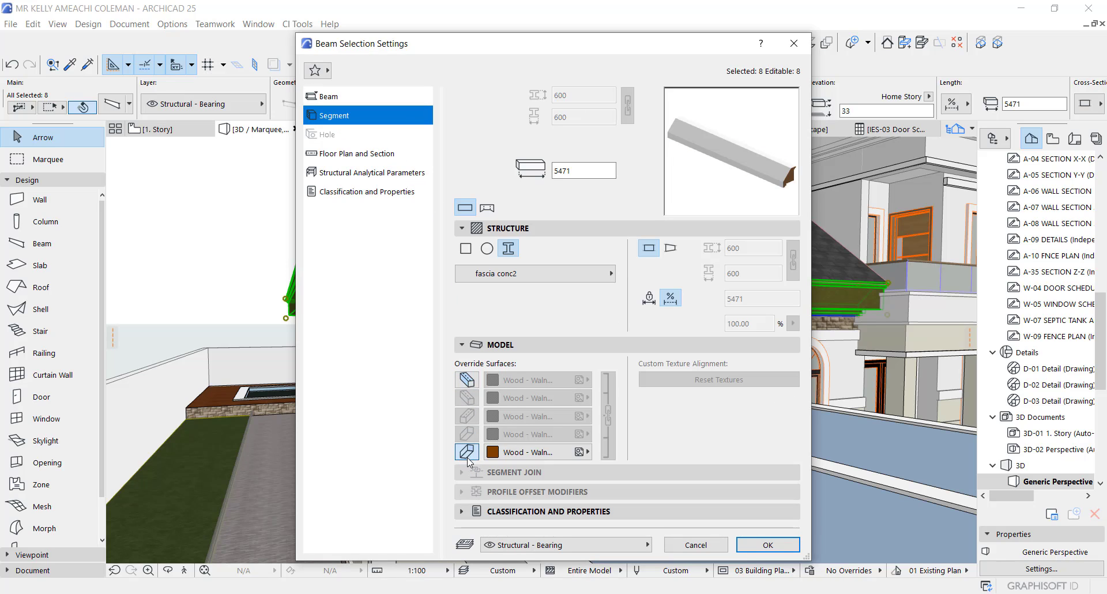
pyautogui.click(467, 452)
pyautogui.click(756, 544)
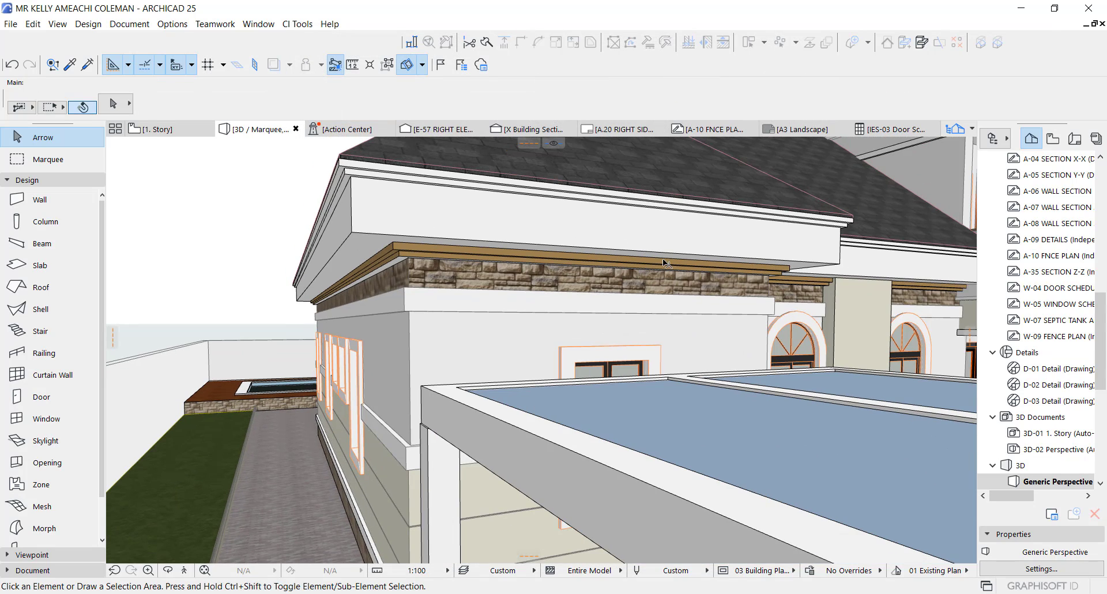
# Step: Examine the fascia's stepped underside and its meeting with the stone band at the inner corner beside the arched window
pyautogui.press('o')
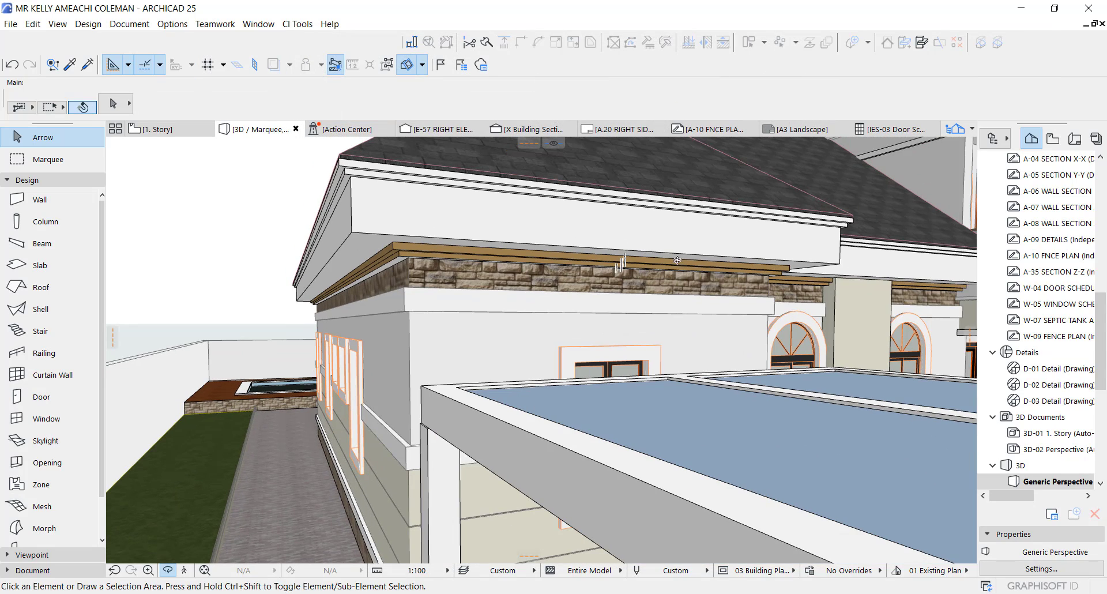
pyautogui.moveTo(677, 259); pyautogui.dragTo(471, 249)
pyautogui.scroll(3, 439, 310)
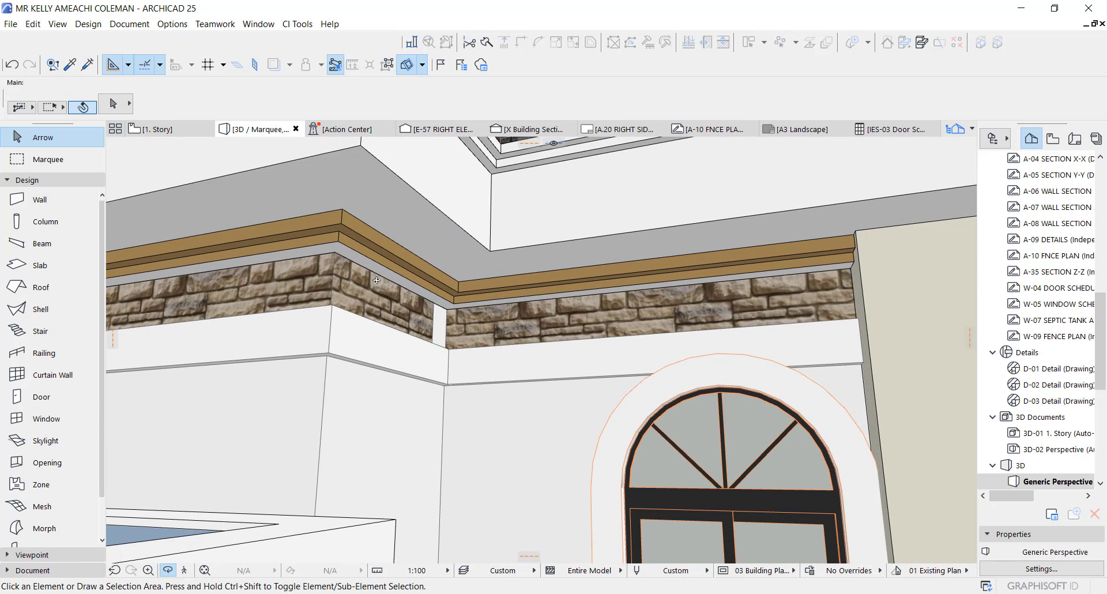
pyautogui.press('Escape')
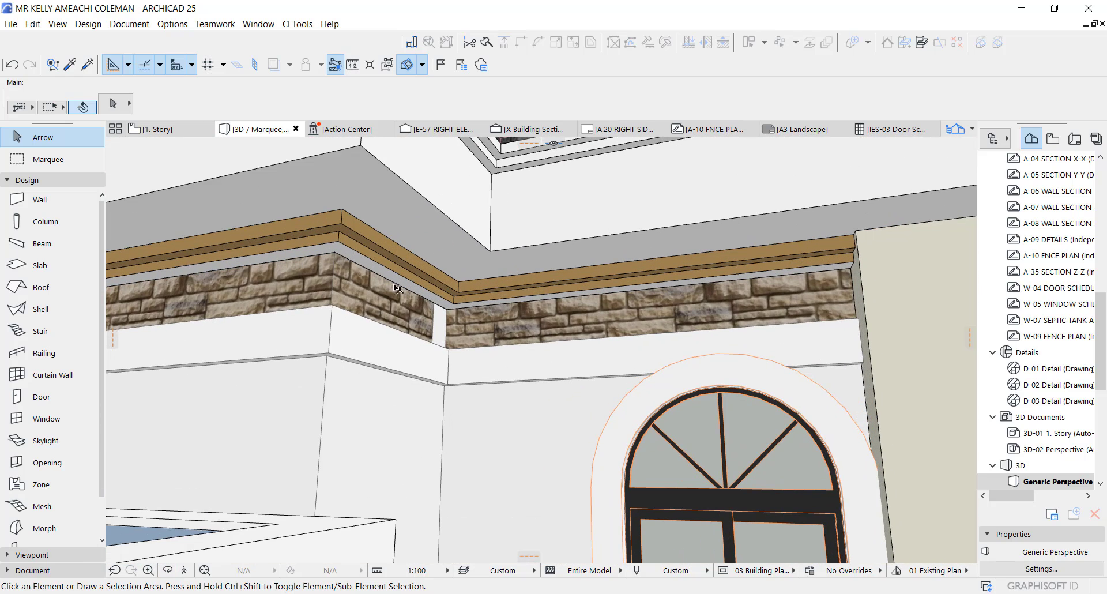
pyautogui.click(389, 252)
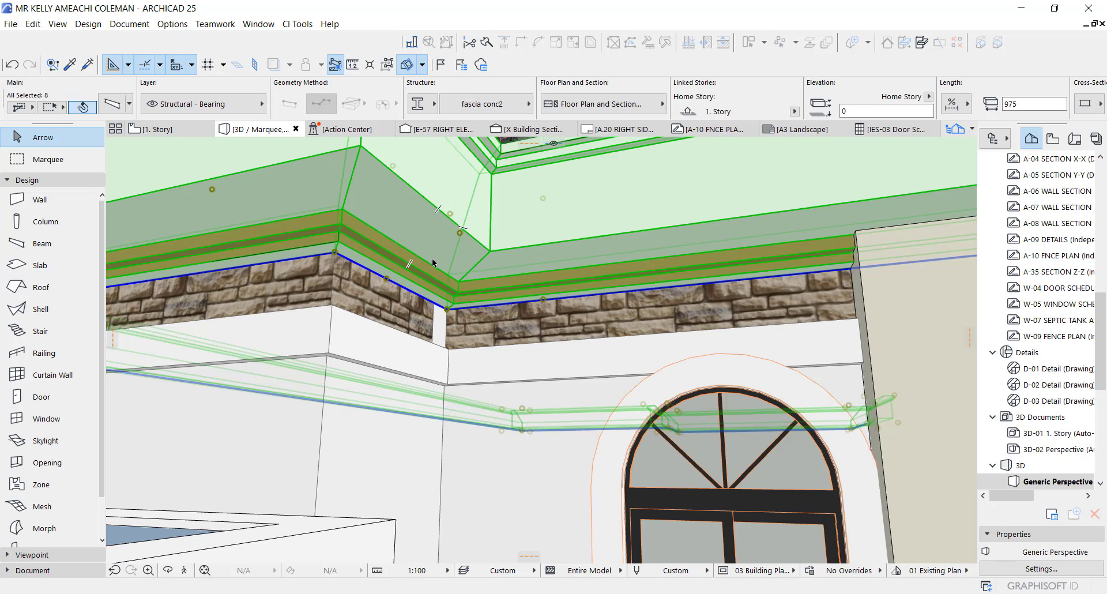
pyautogui.press('Escape')
pyautogui.scroll(-2, 453, 173)
pyautogui.moveTo(450, 180); pyautogui.dragTo(426, 234, button='middle')
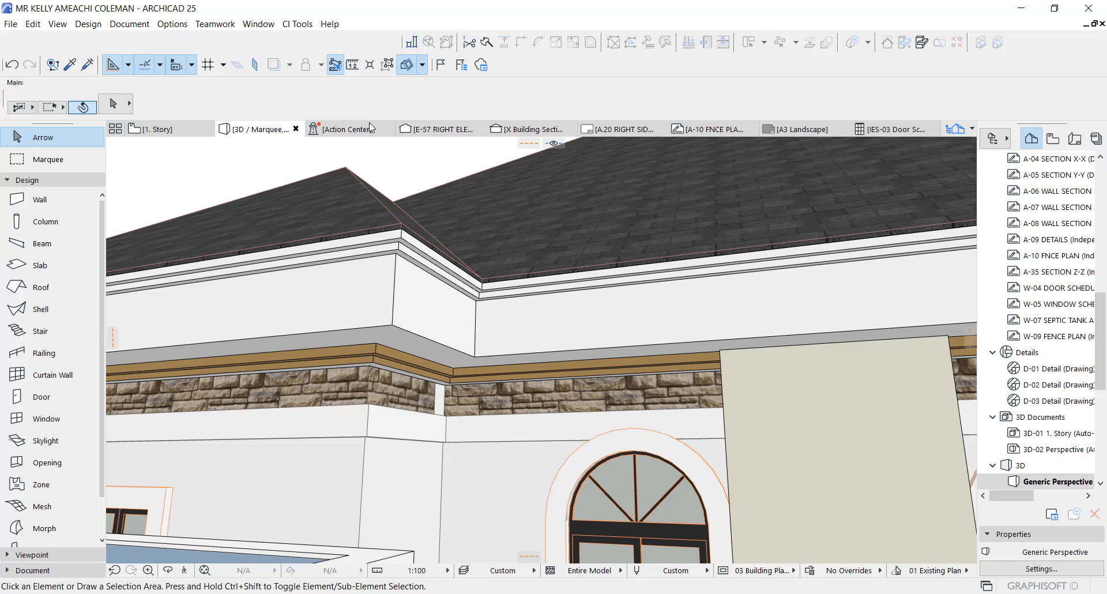
# Step: Edit the fascia beam's profile by giving only its lowest edge the Paint - Yellow Ochre surface, and save and close the profile
pyautogui.click(436, 298)
pyautogui.rightClick(404, 158)
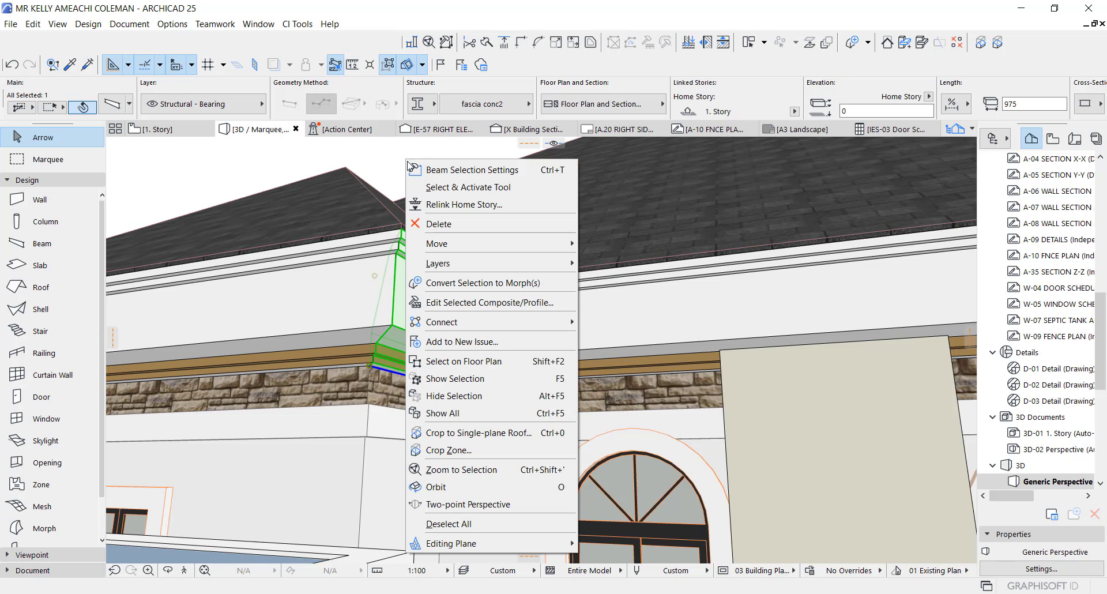
pyautogui.click(503, 303)
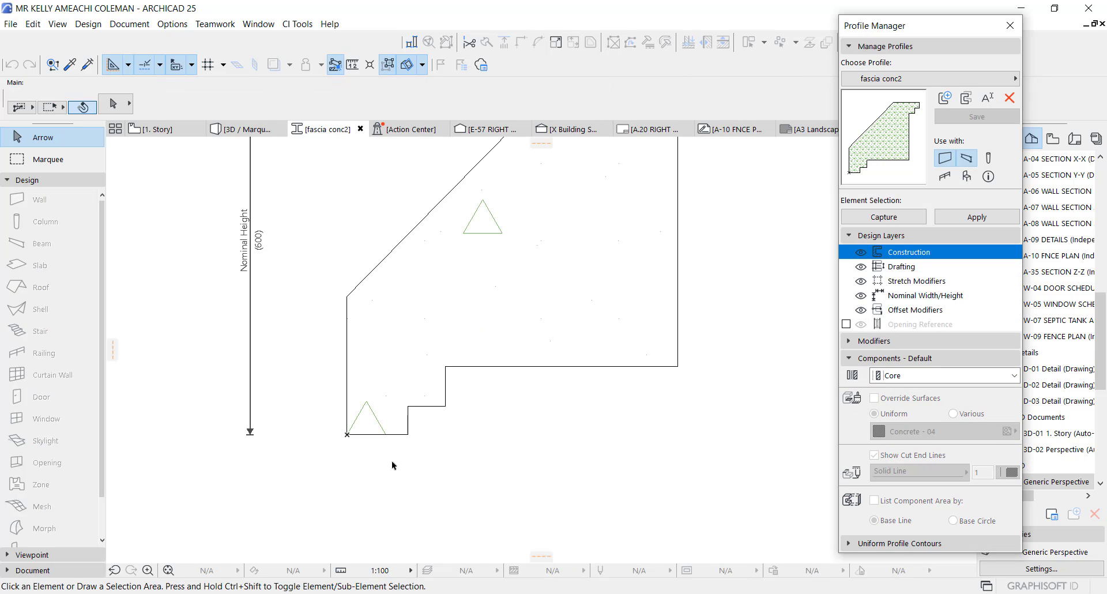
pyautogui.click(383, 434)
pyautogui.click(383, 434)
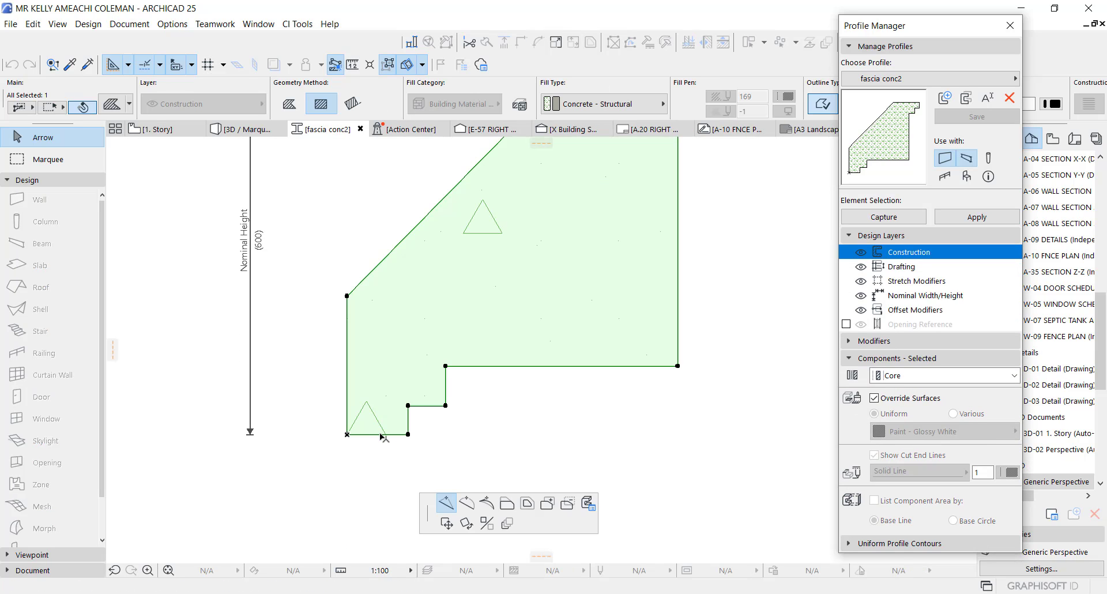
pyautogui.click(275, 128)
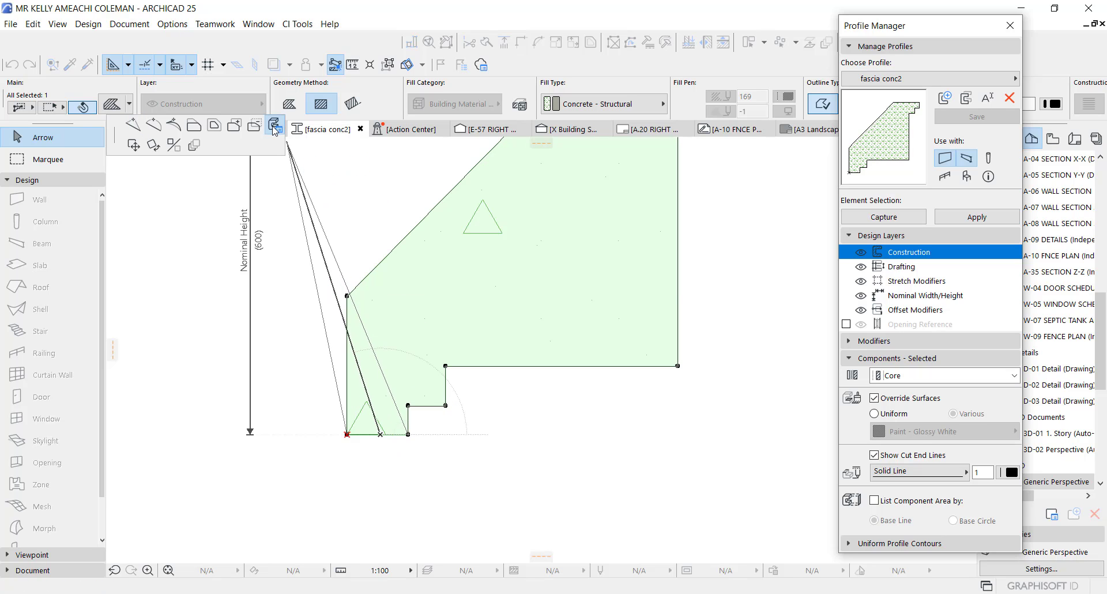
pyautogui.click(602, 188)
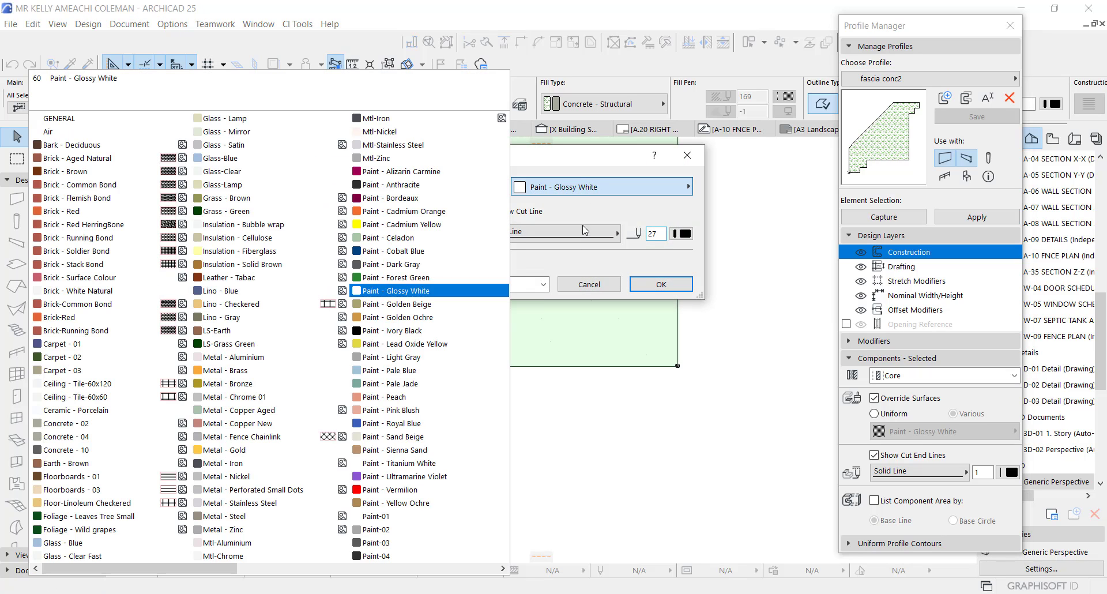
pyautogui.click(402, 502)
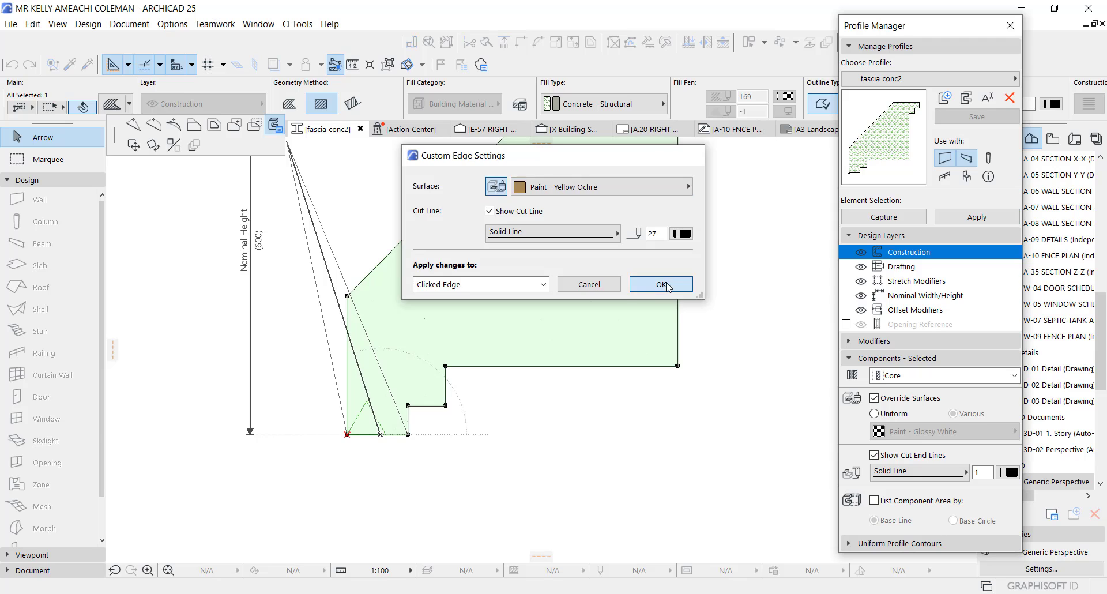
pyautogui.click(661, 284)
pyautogui.click(977, 117)
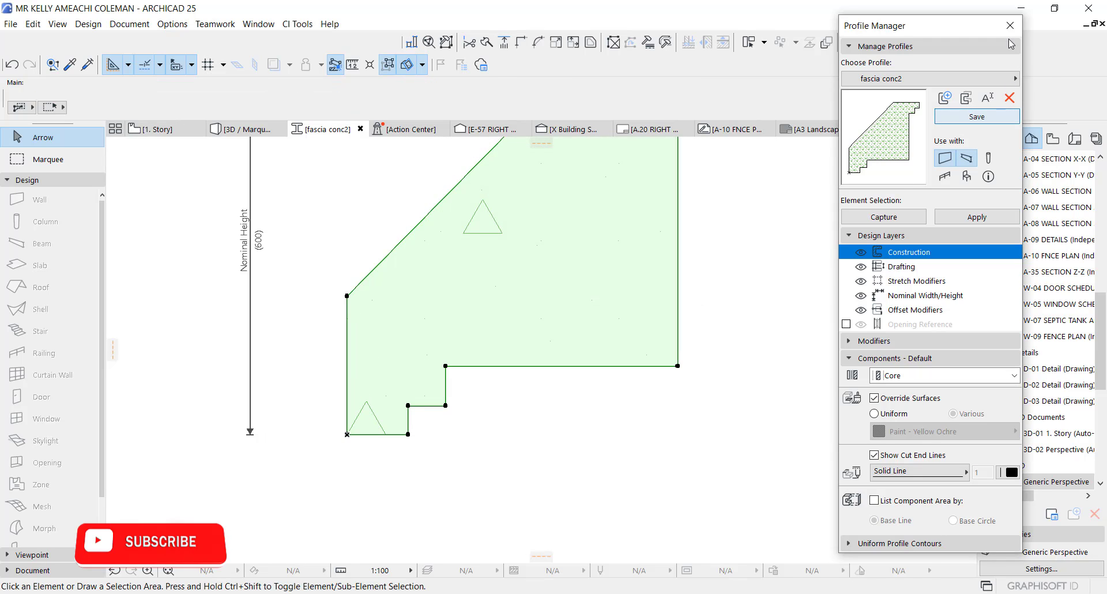
pyautogui.hotkey('ctrl', 'w')
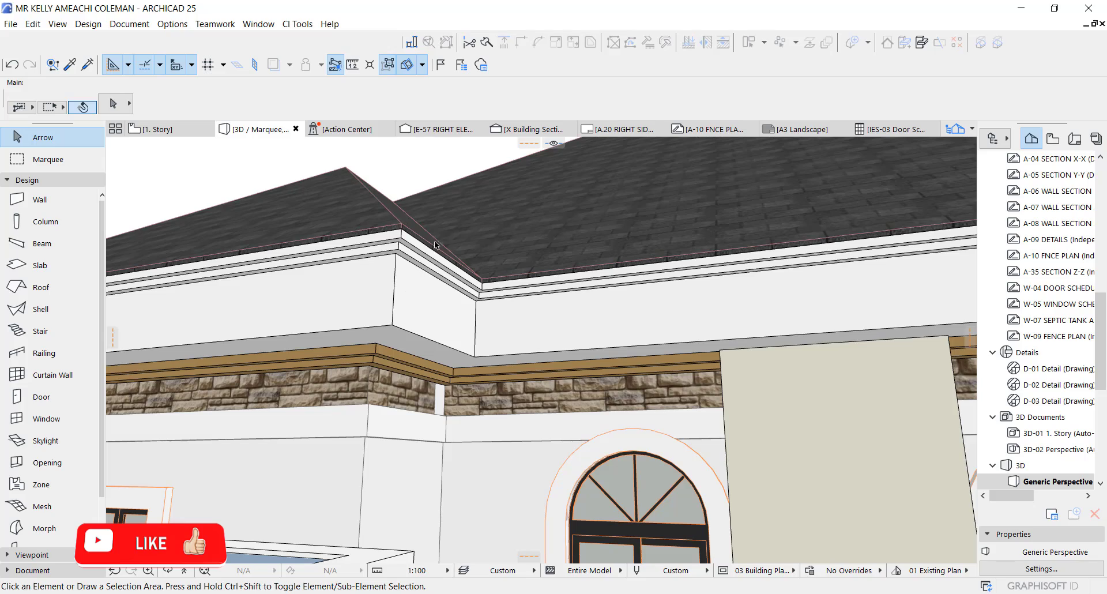
# Step: Examine the recoloured fascia along the lower roof from several angles, including the outer corner of the projecting bay
pyautogui.moveTo(435, 245); pyautogui.dragTo(490, 179, button='middle')
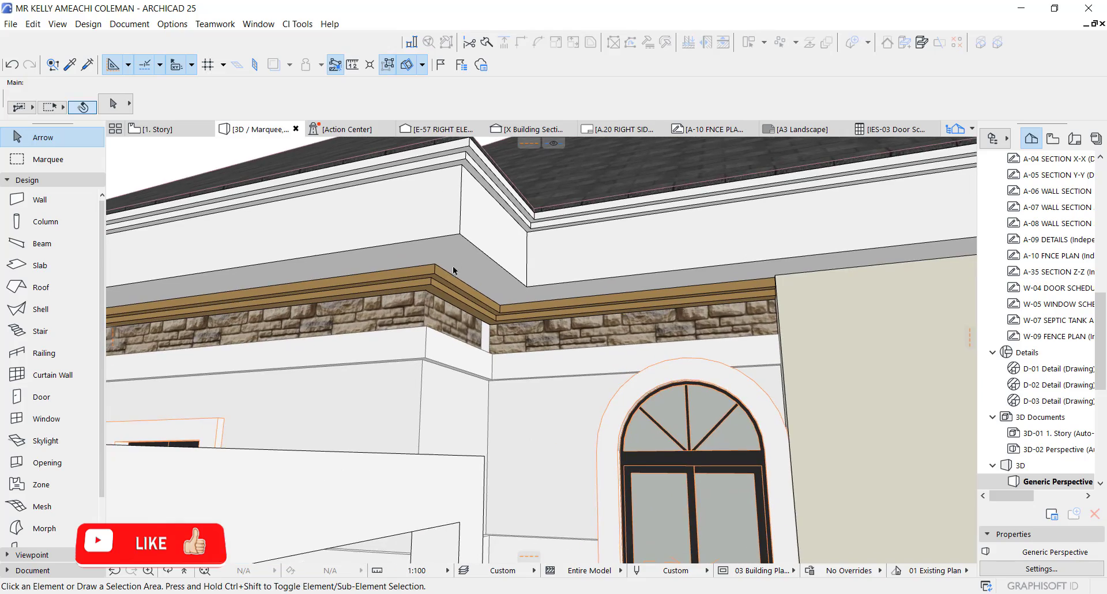
pyautogui.scroll(3, 483, 332)
pyautogui.scroll(-2, 392, 352)
pyautogui.scroll(-3, 392, 364)
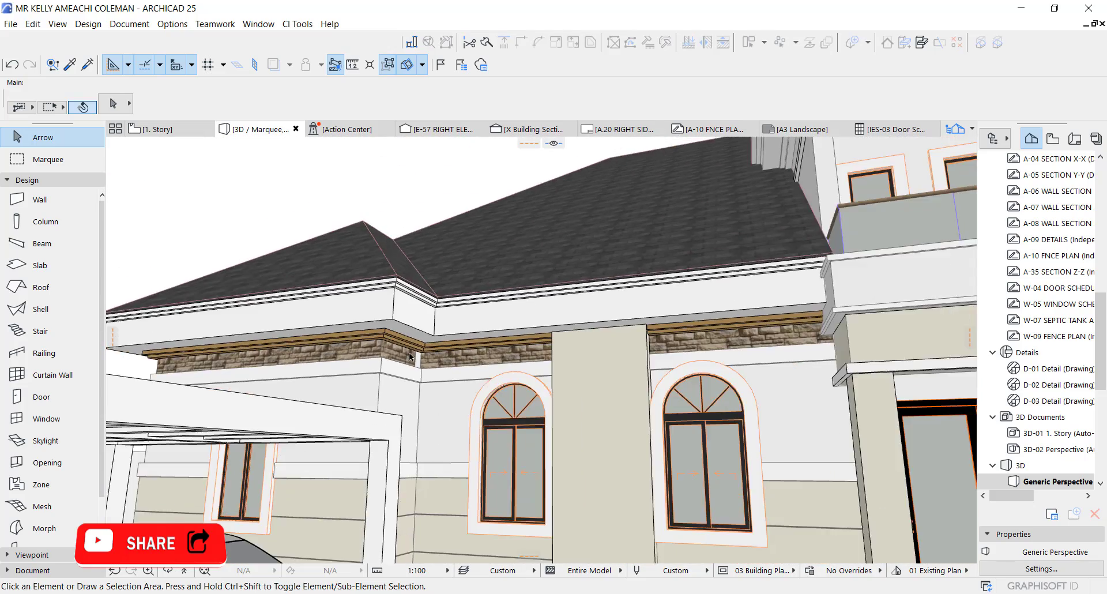
pyautogui.moveTo(430, 341); pyautogui.dragTo(411, 396, button='middle')
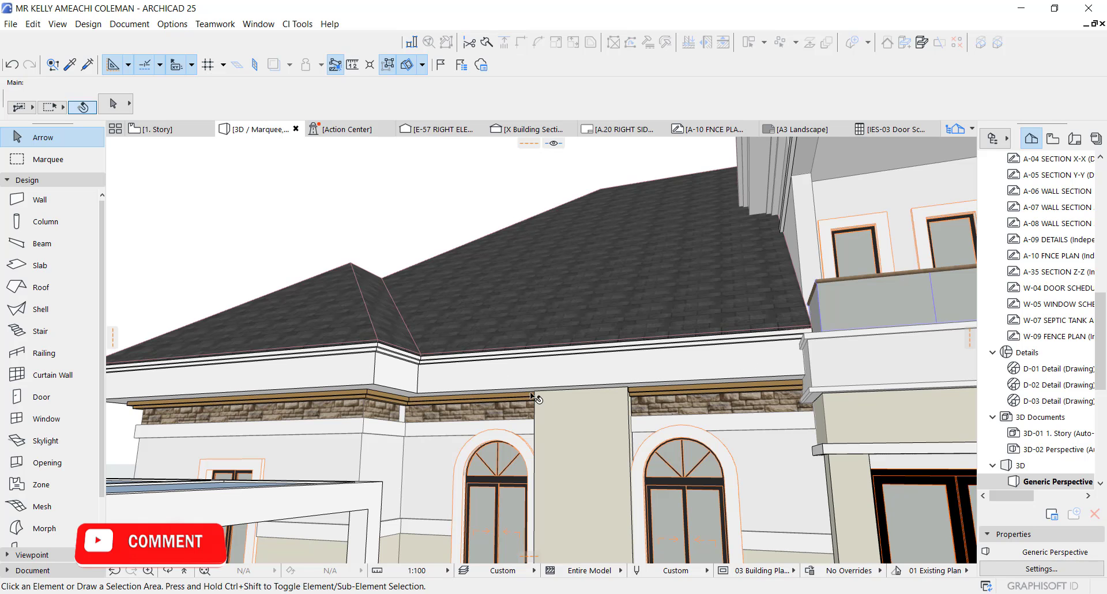
pyautogui.keyDown('shift'); pyautogui.moveTo(421, 335); pyautogui.dragTo(673, 315, button='middle'); pyautogui.keyUp('shift')
pyautogui.scroll(3, 674, 314)
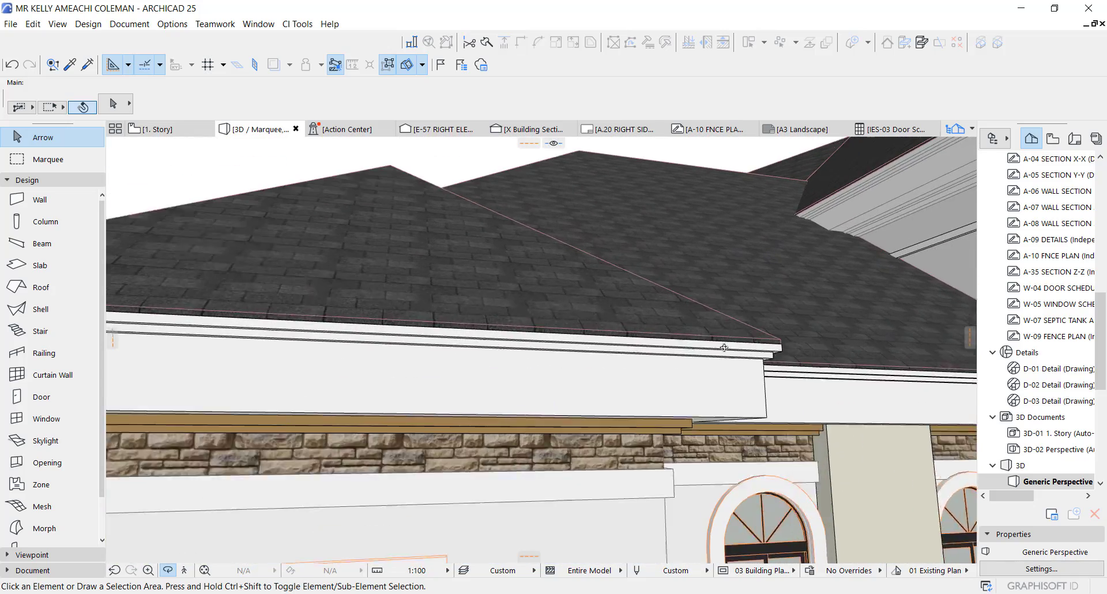
pyautogui.click(713, 361)
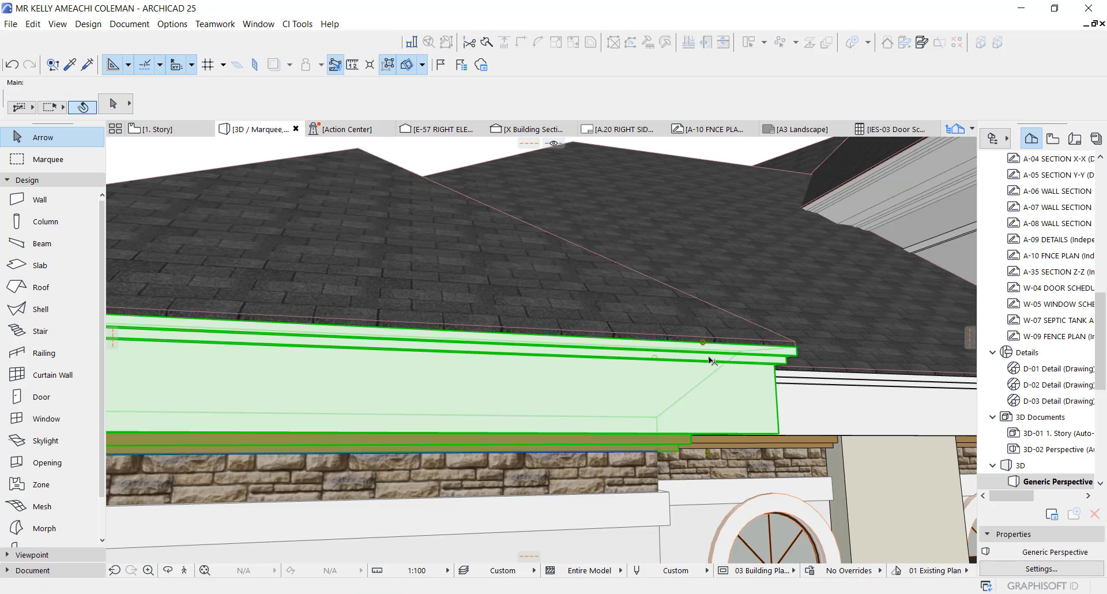
pyautogui.scroll(-4, 675, 348)
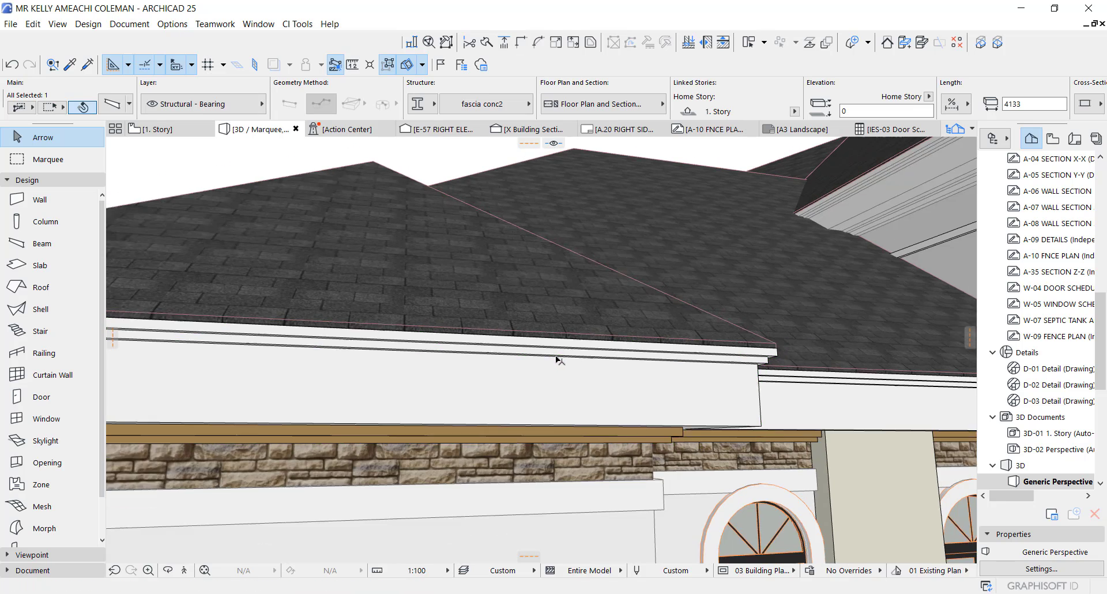